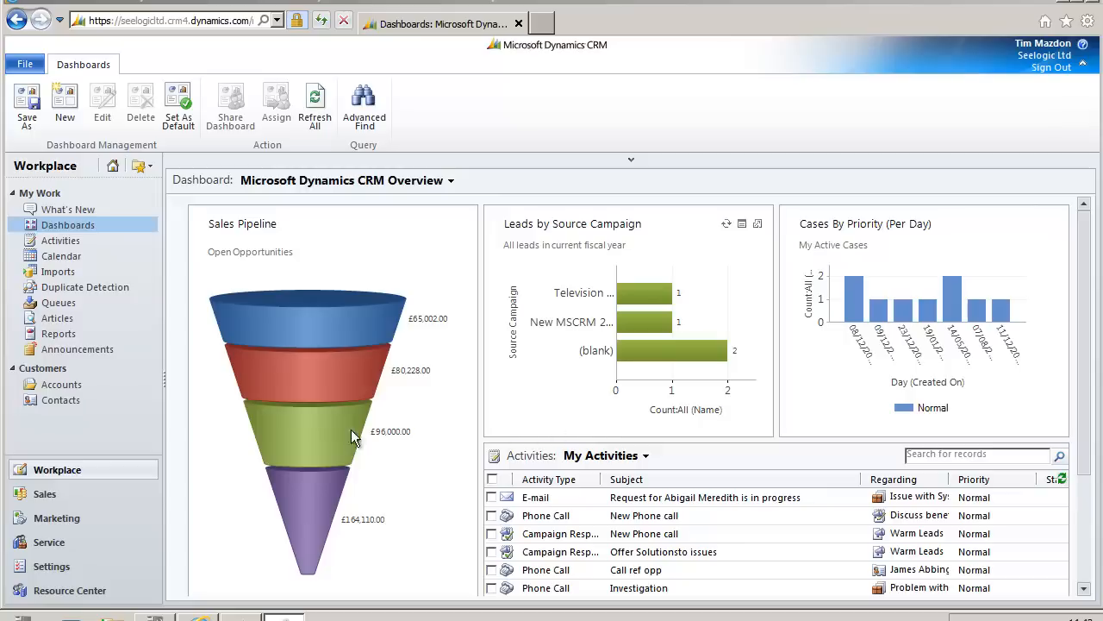
Step: Open the Email and Phone campaign from Marketing > Campaigns and view its empty Campaign Responses list
click(58, 521)
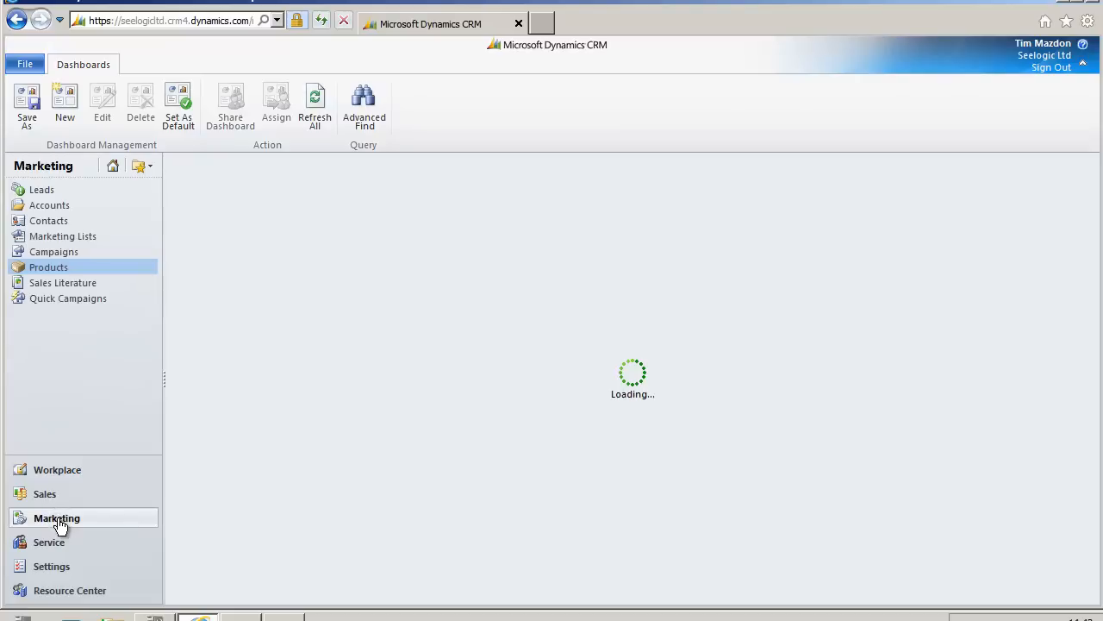
click(53, 252)
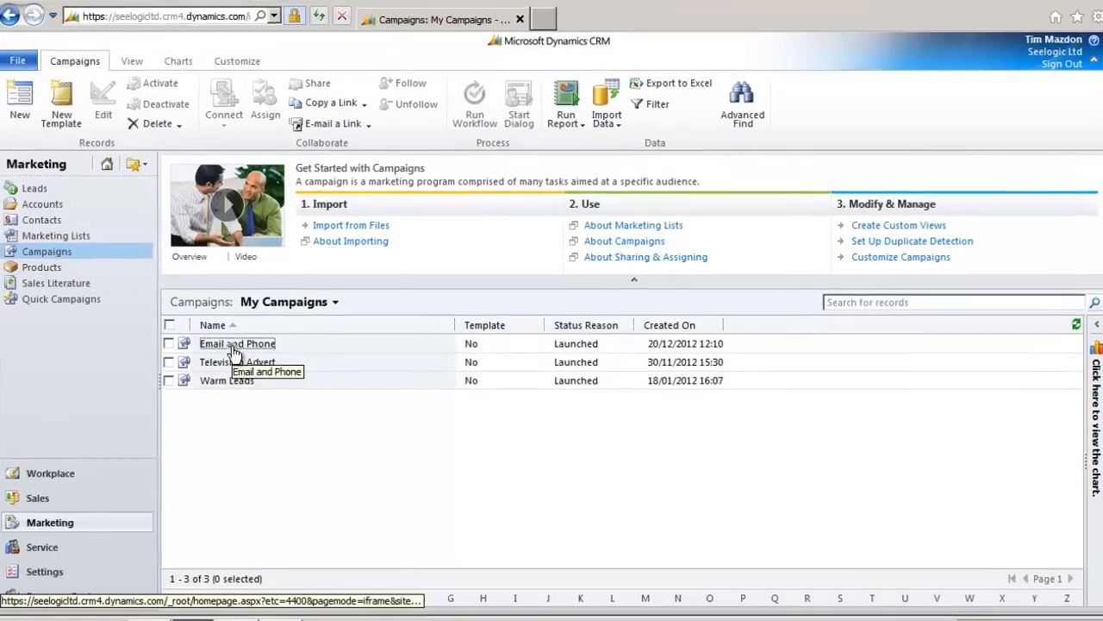
click(238, 346)
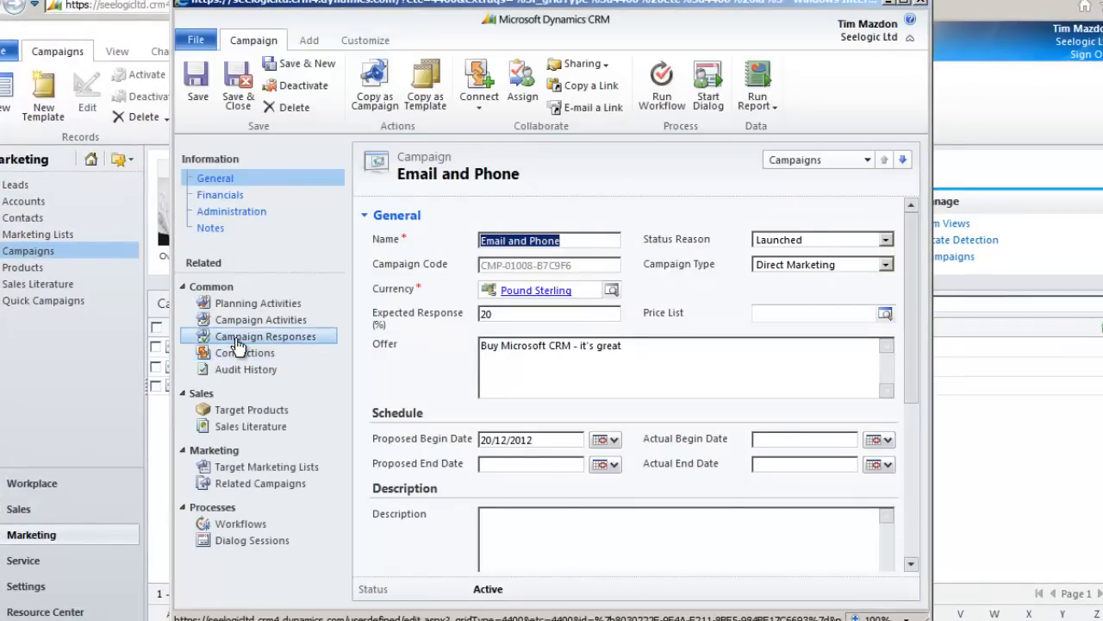
click(240, 338)
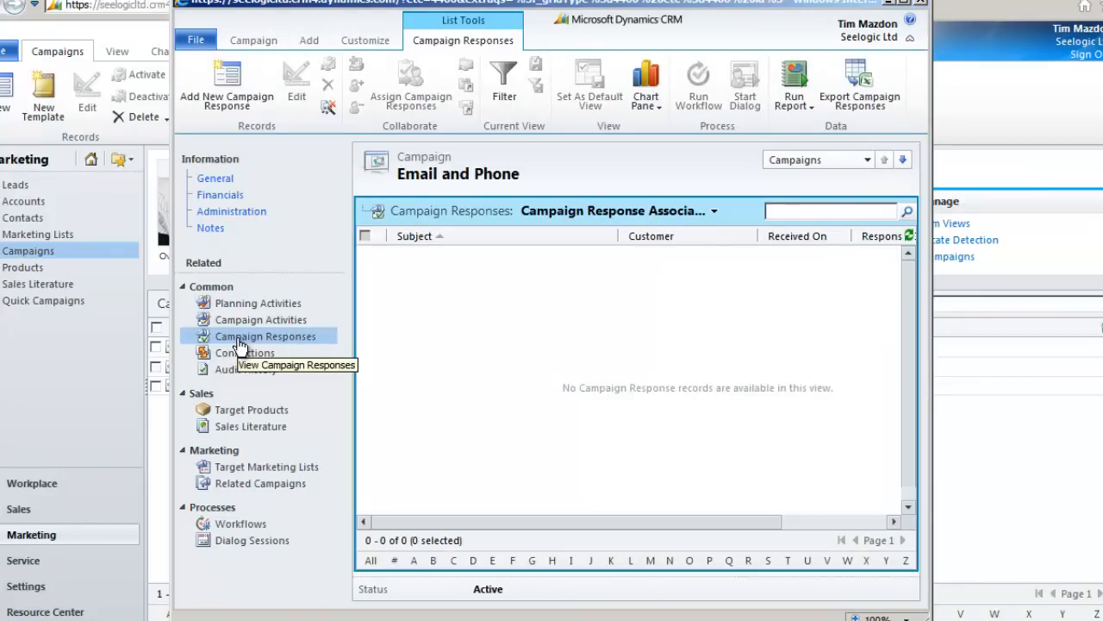
Step: Start a new campaign response and set an existing lead as its customer via the Lead lookup
click(220, 101)
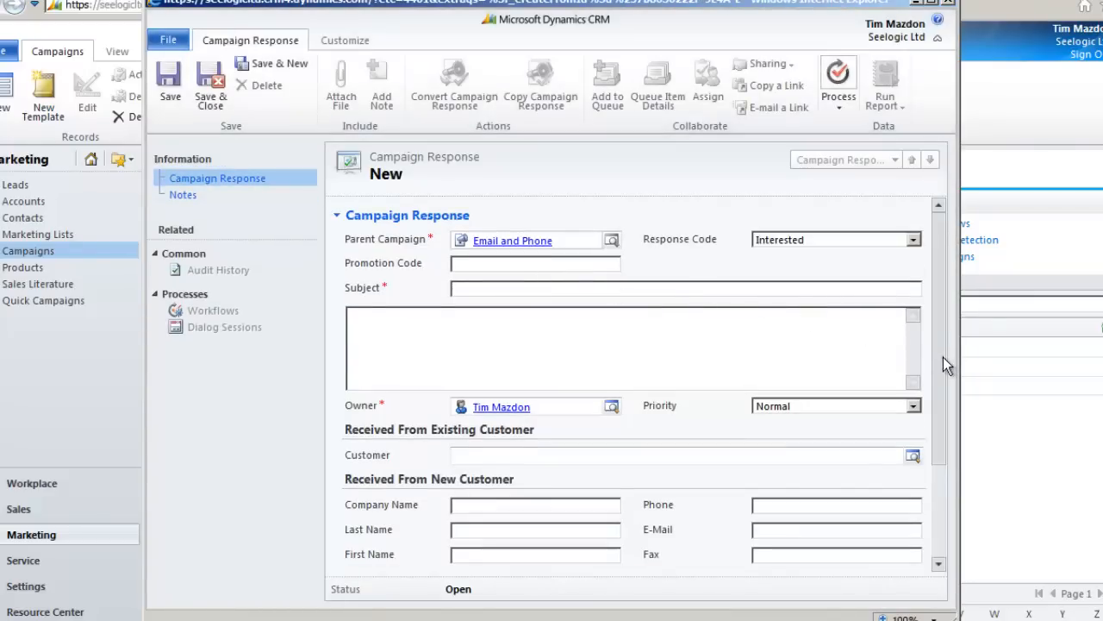
drag(943, 357, 943, 466)
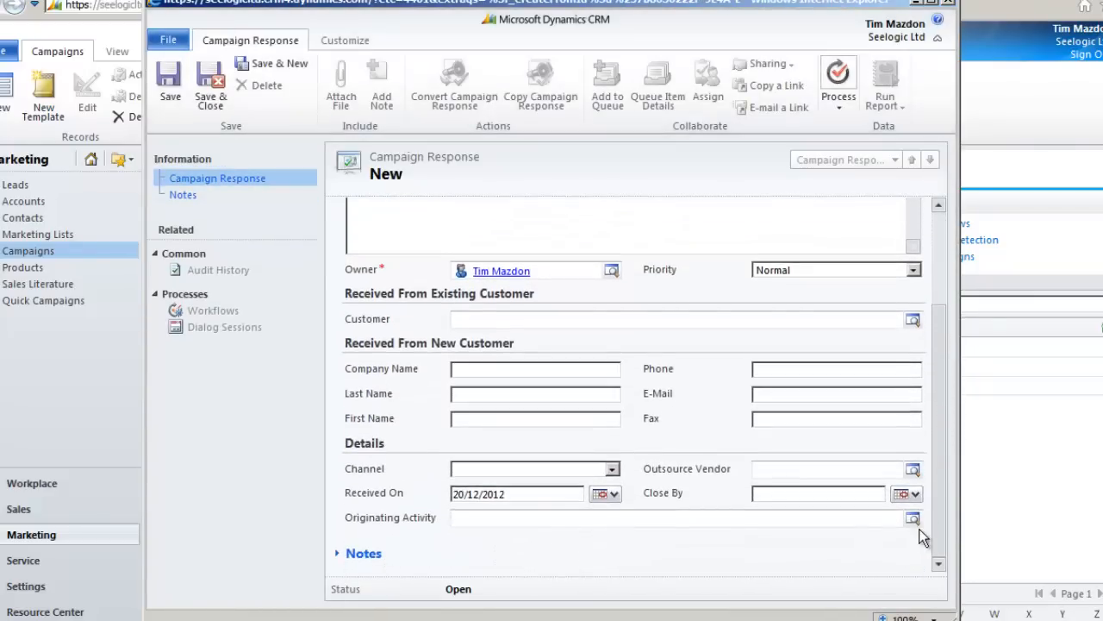
click(912, 321)
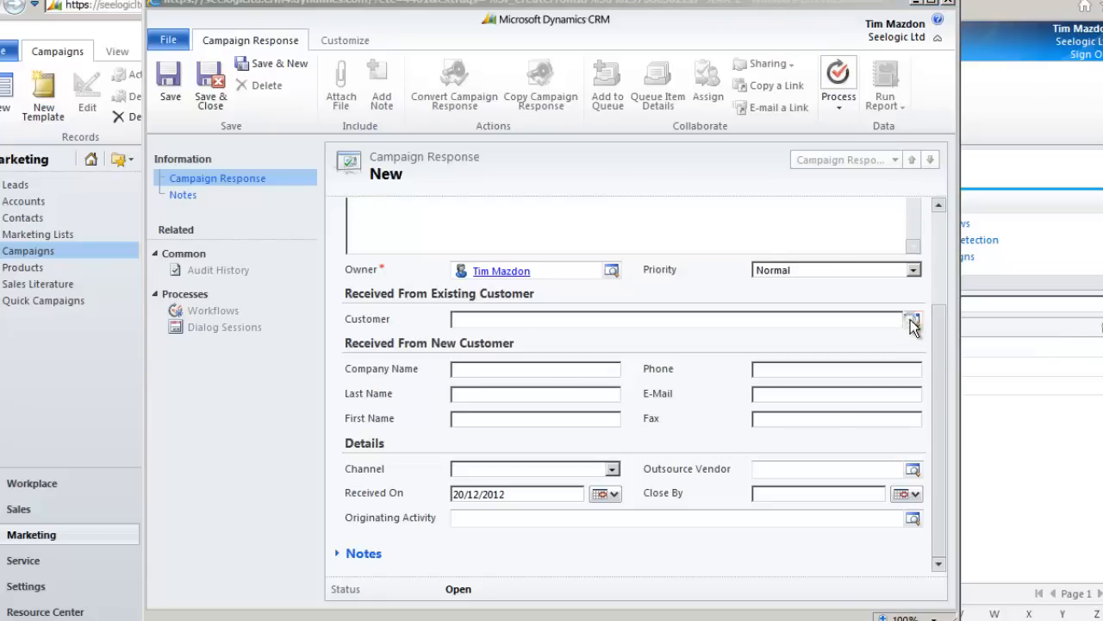
click(561, 131)
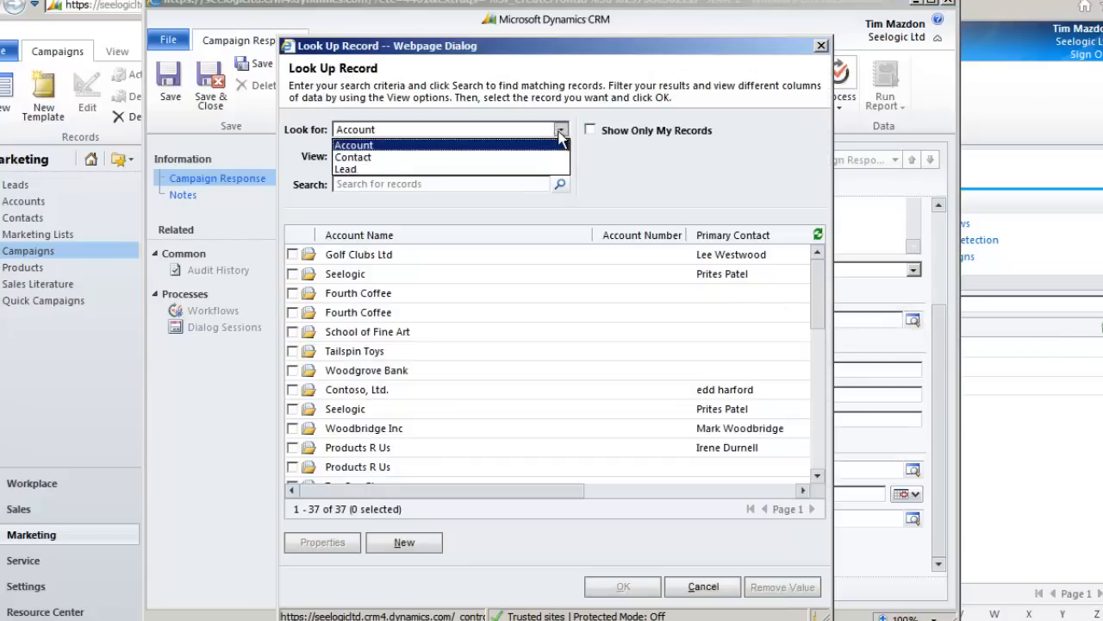
click(489, 170)
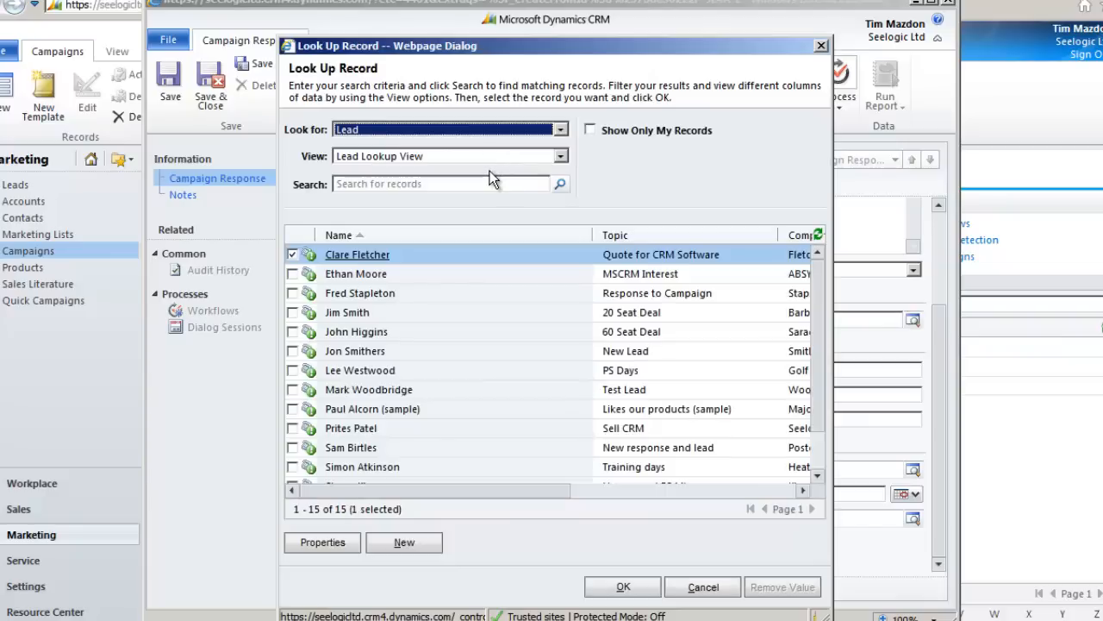
double_click(354, 256)
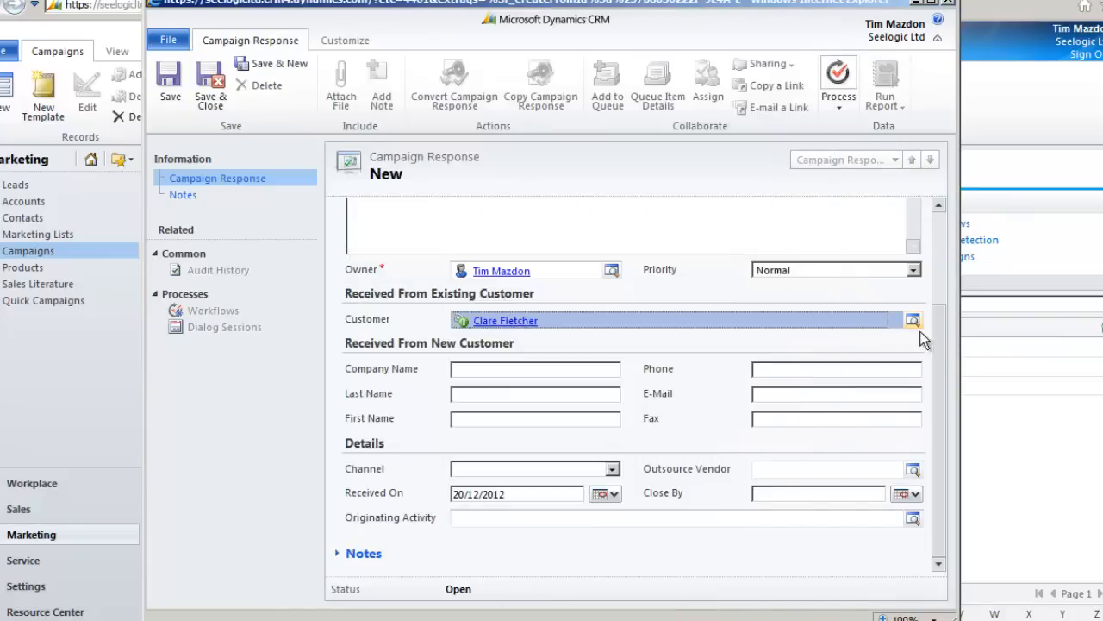
Step: Keep response code Interested, enter the subject 'New interest', and save the response
drag(939, 336, 938, 247)
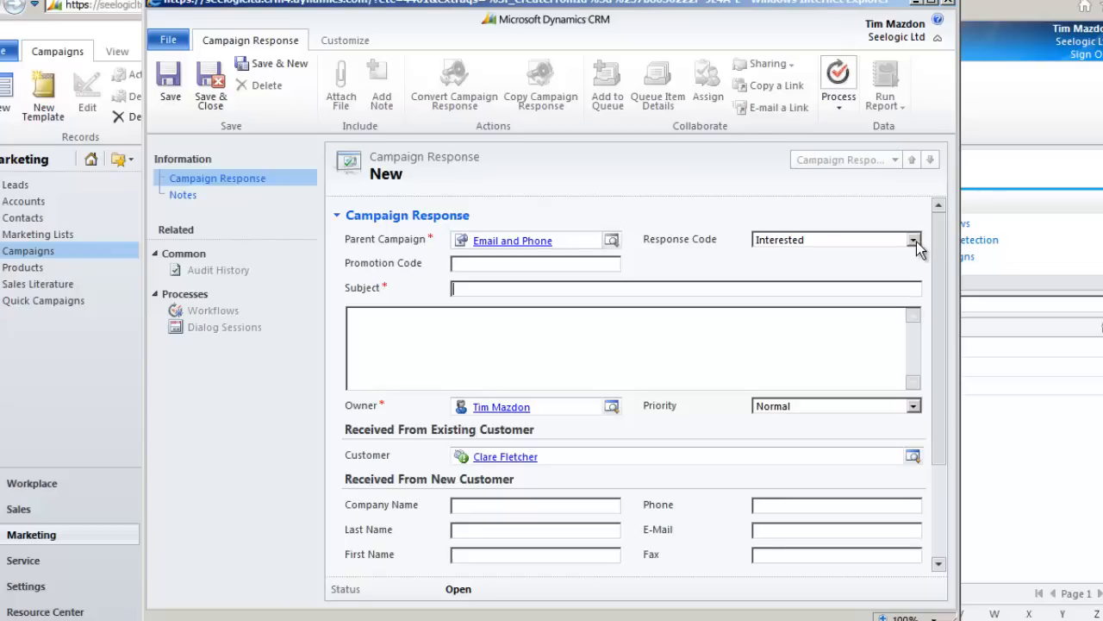
click(913, 239)
click(917, 244)
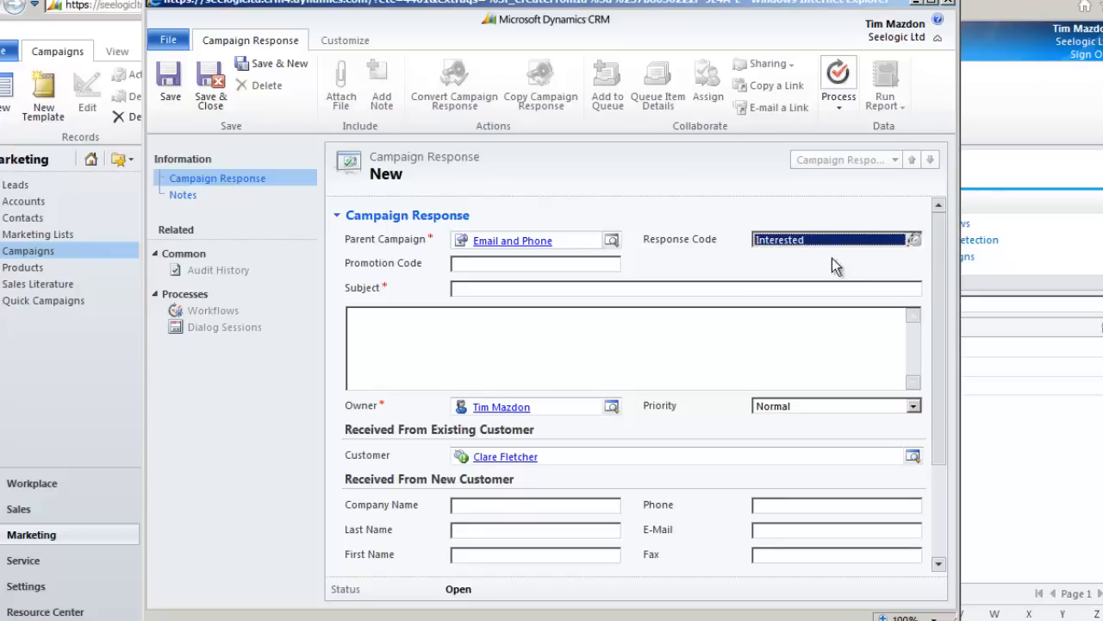
click(491, 288)
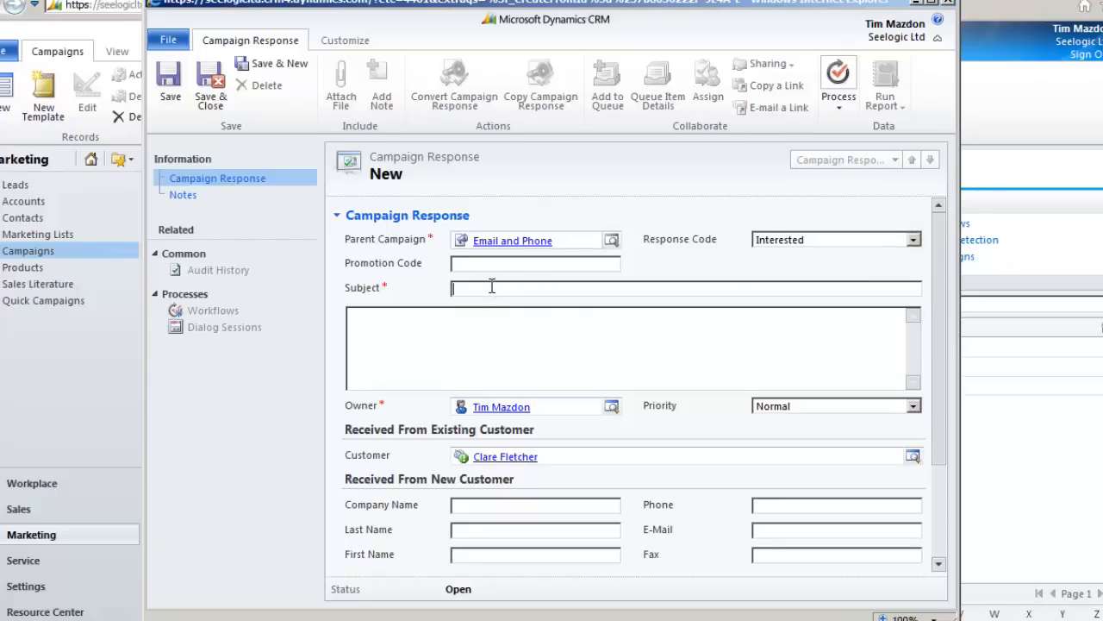
text(New interest)
click(434, 335)
mouse_move(937, 353)
mouse_down()
mouse_move(946, 446)
mouse_move(938, 344)
mouse_up()
click(173, 90)
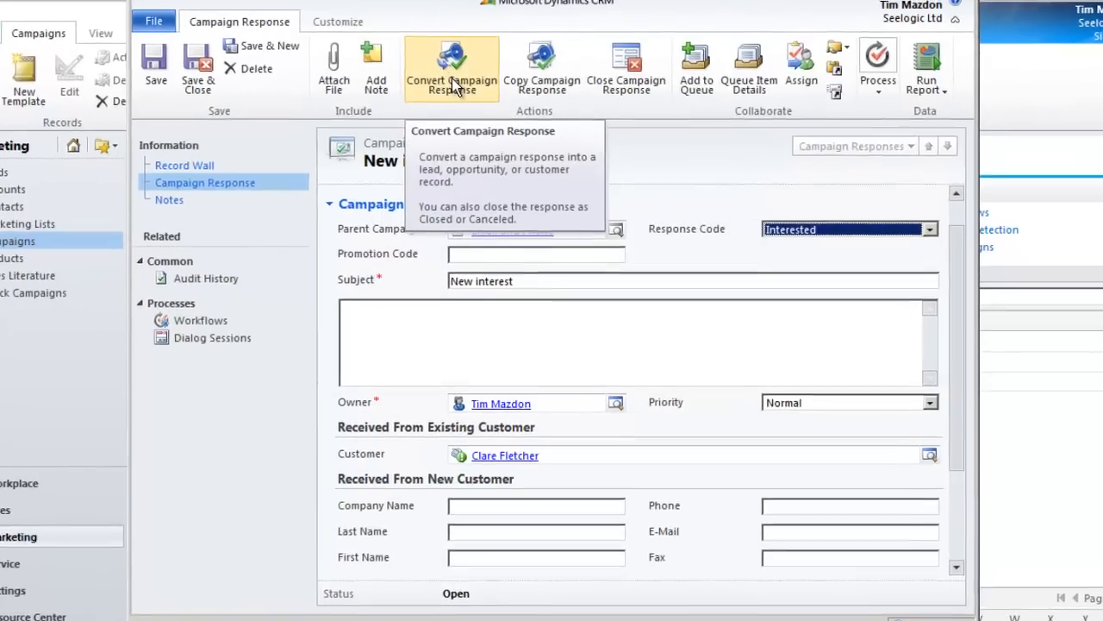
click(454, 101)
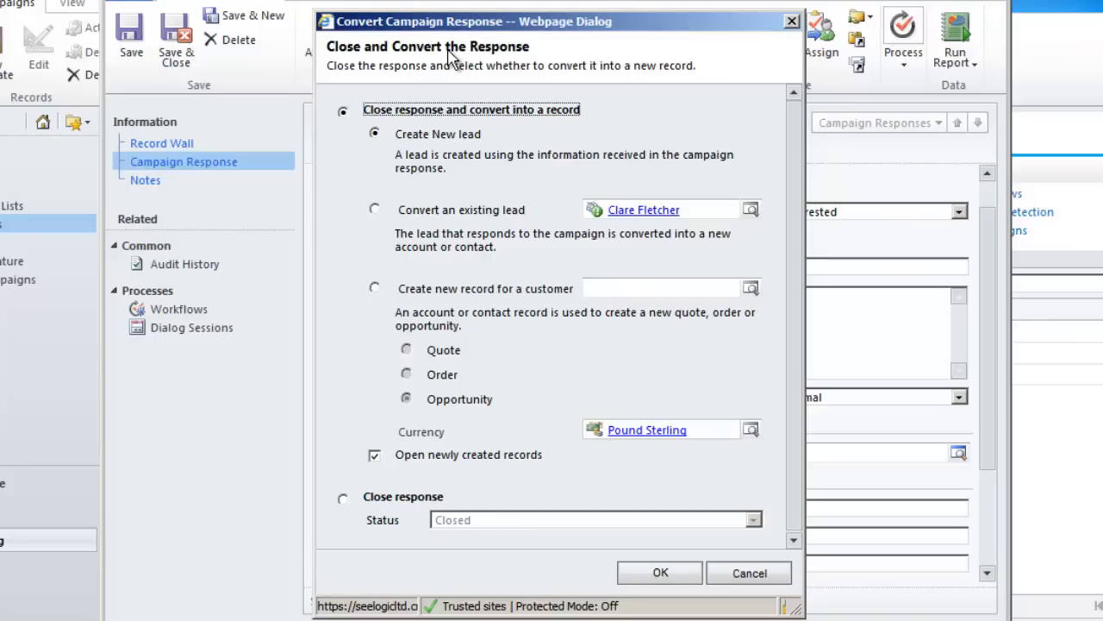
click(748, 578)
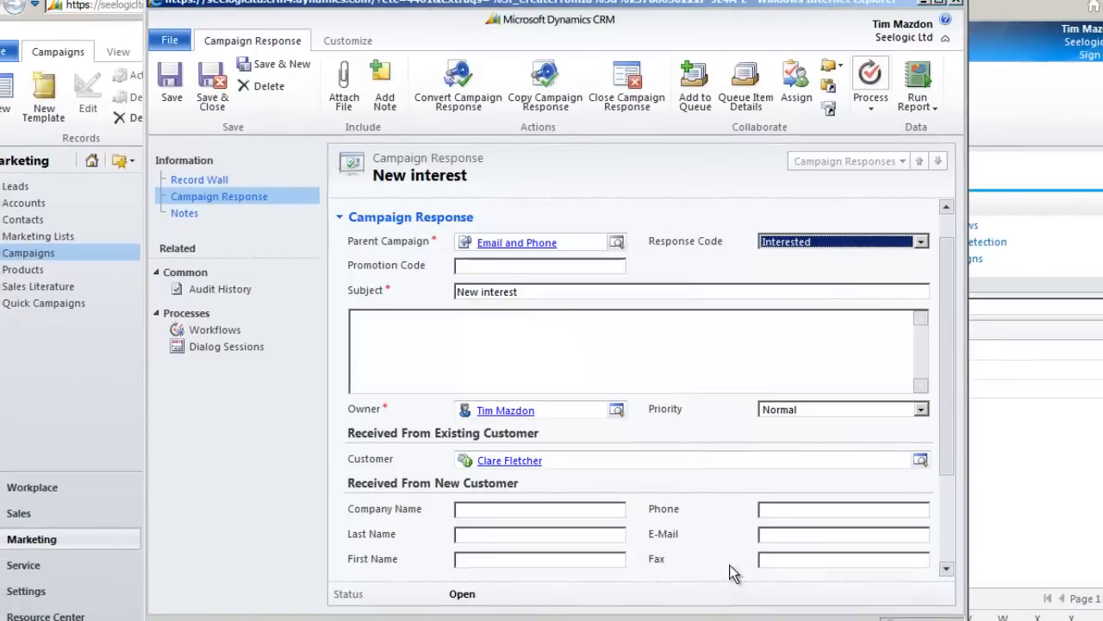
Step: Save and close the response, then open the lead's completed 'Buy MS CRM!' e-mail from Closed Activities
click(217, 97)
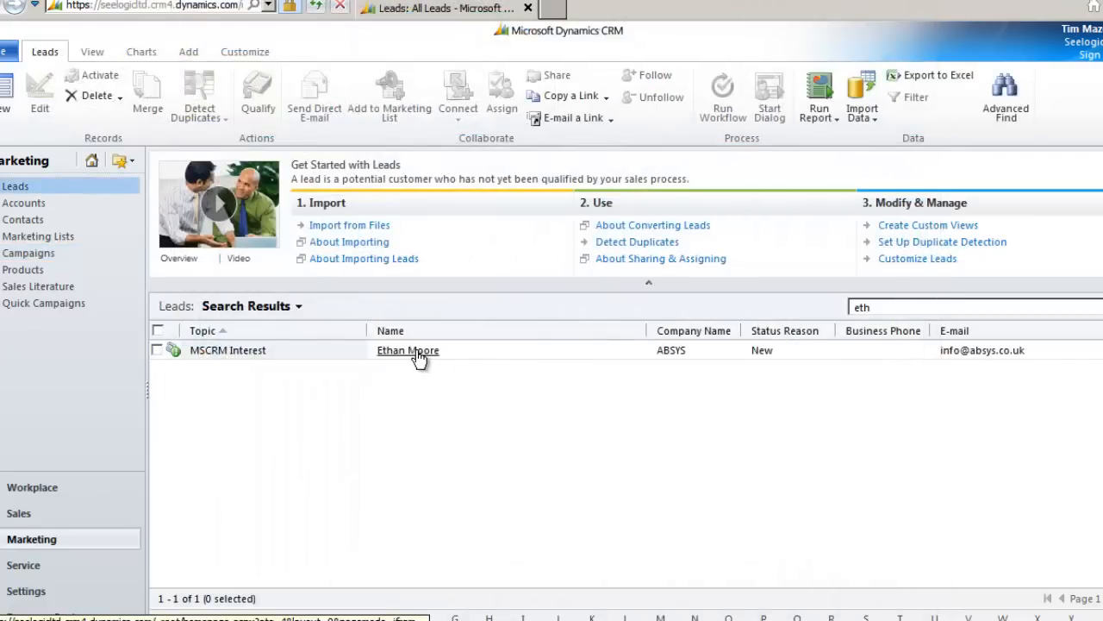
click(418, 354)
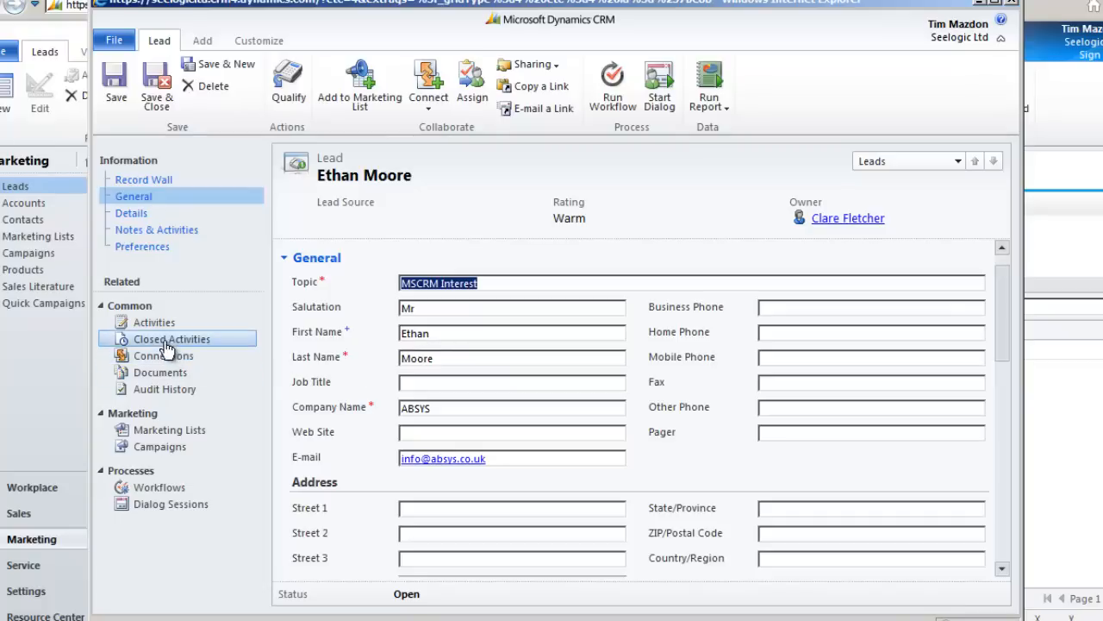
click(167, 343)
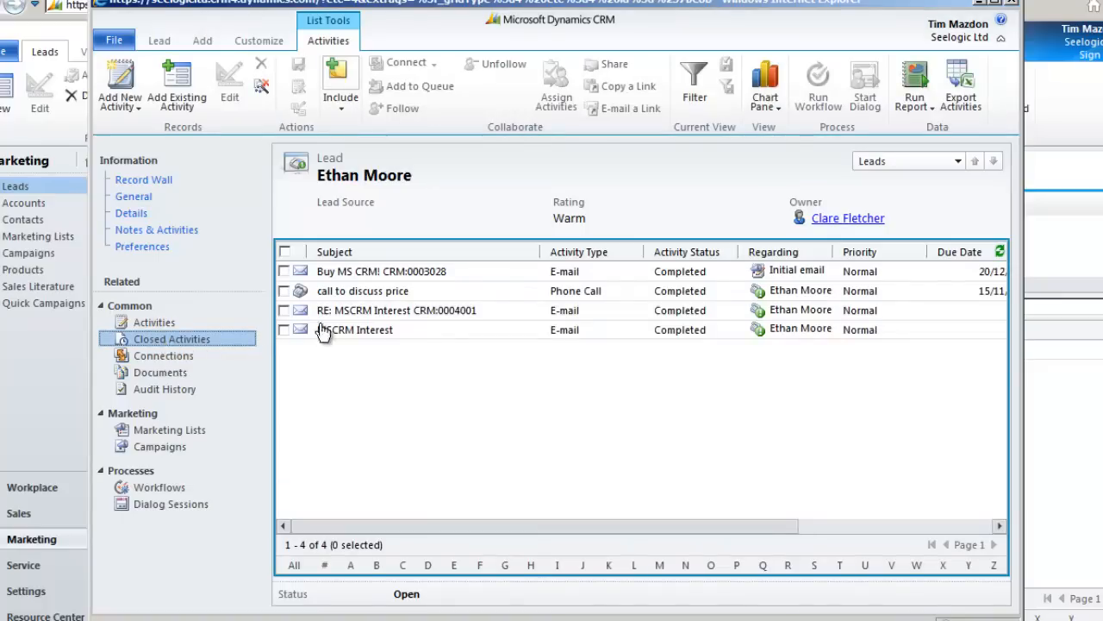
click(354, 274)
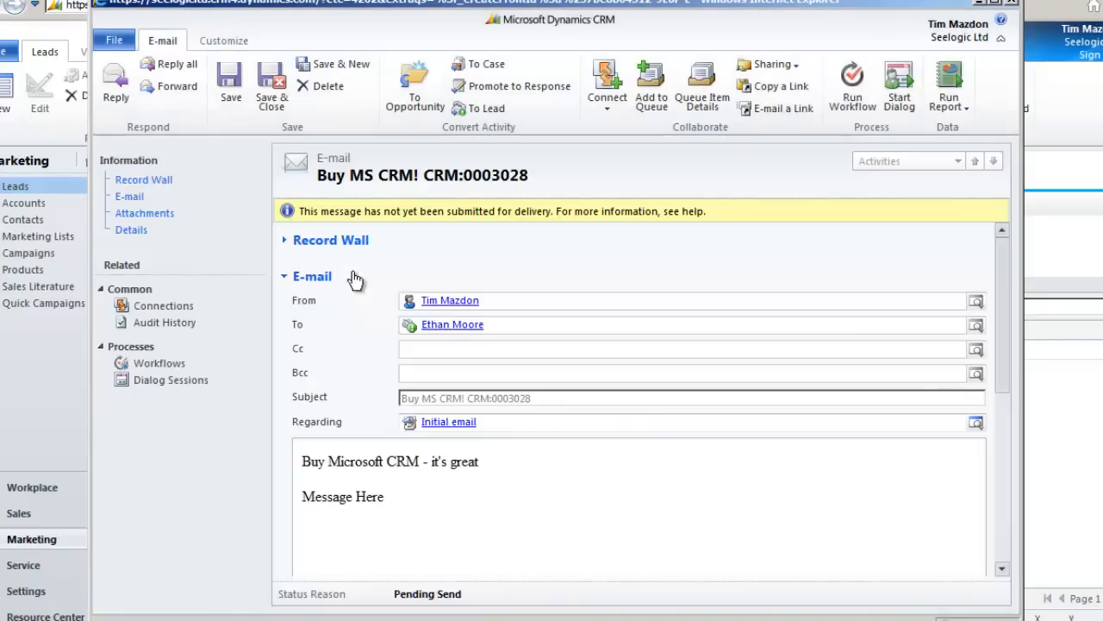
Step: Promote the 'Buy MS CRM!' e-mail to a campaign response and save and close it
click(497, 86)
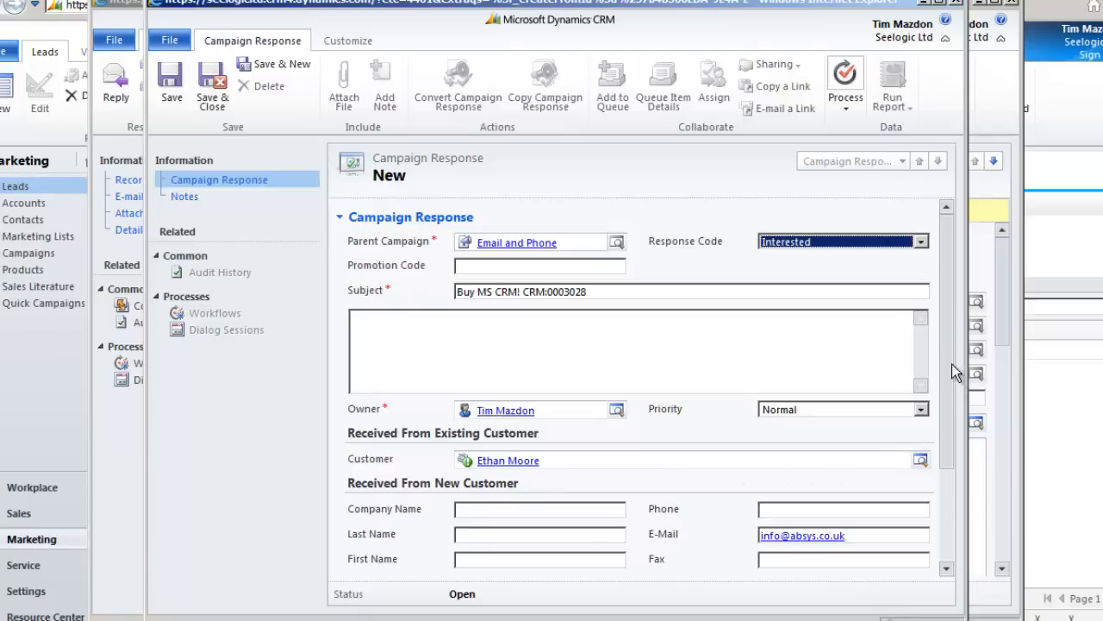
drag(952, 364, 961, 465)
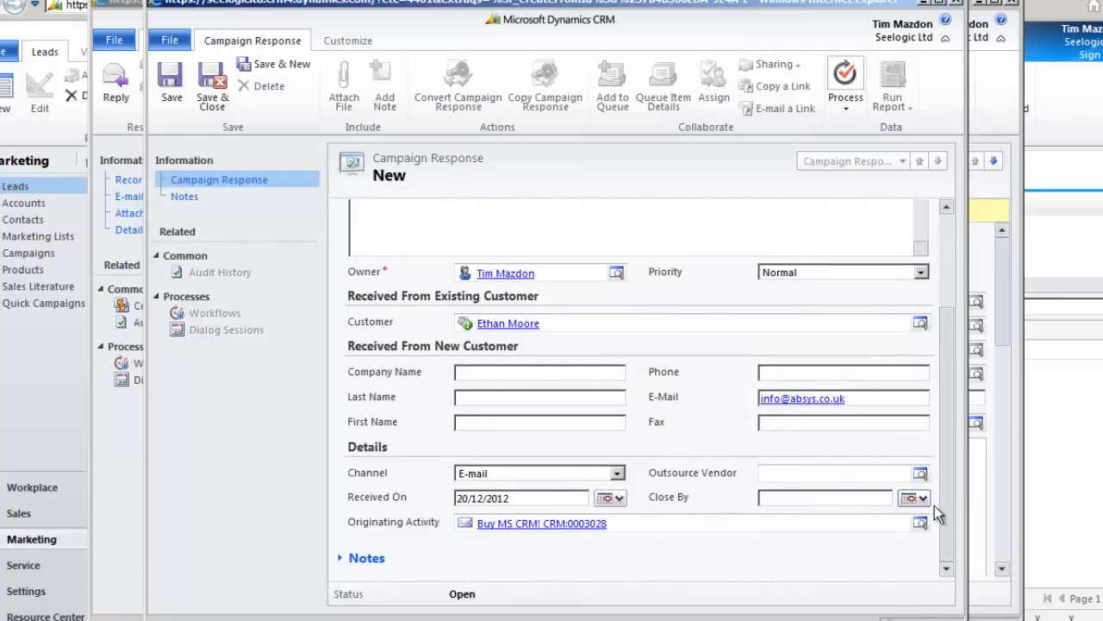
drag(949, 505, 947, 390)
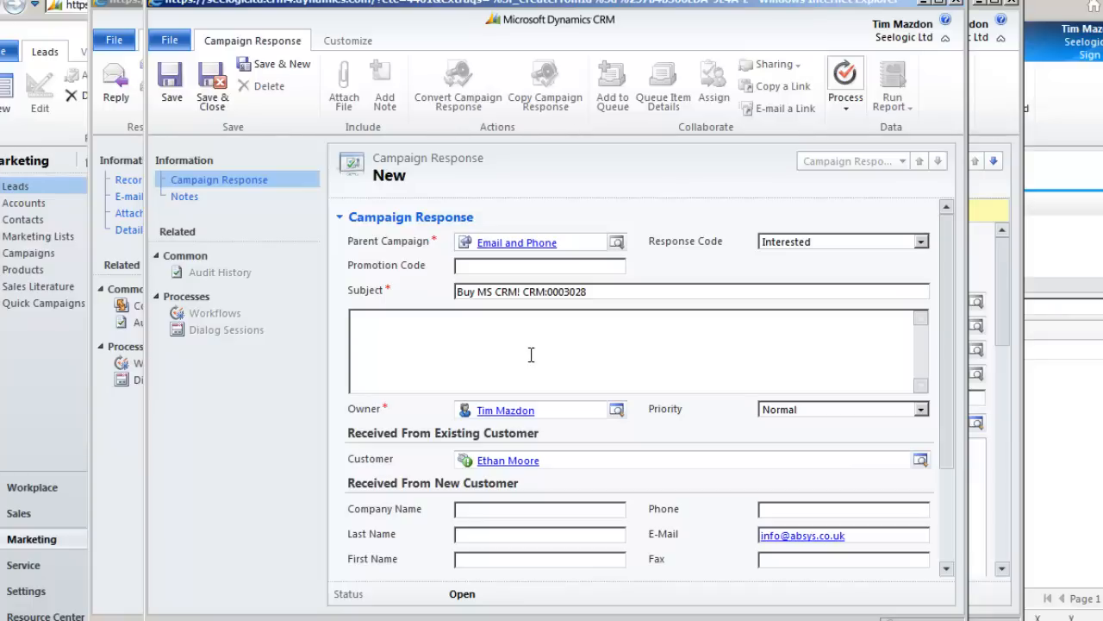
click(212, 99)
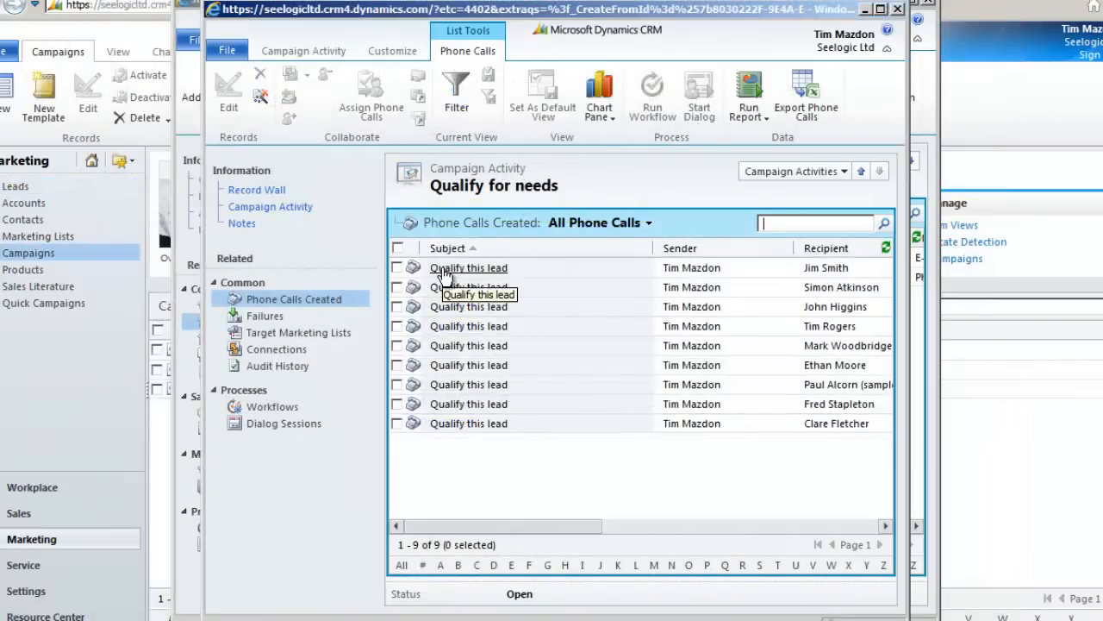
Step: Promote the first 'Qualify this lead' phone call to a campaign response coded Not Interested
double_click(442, 269)
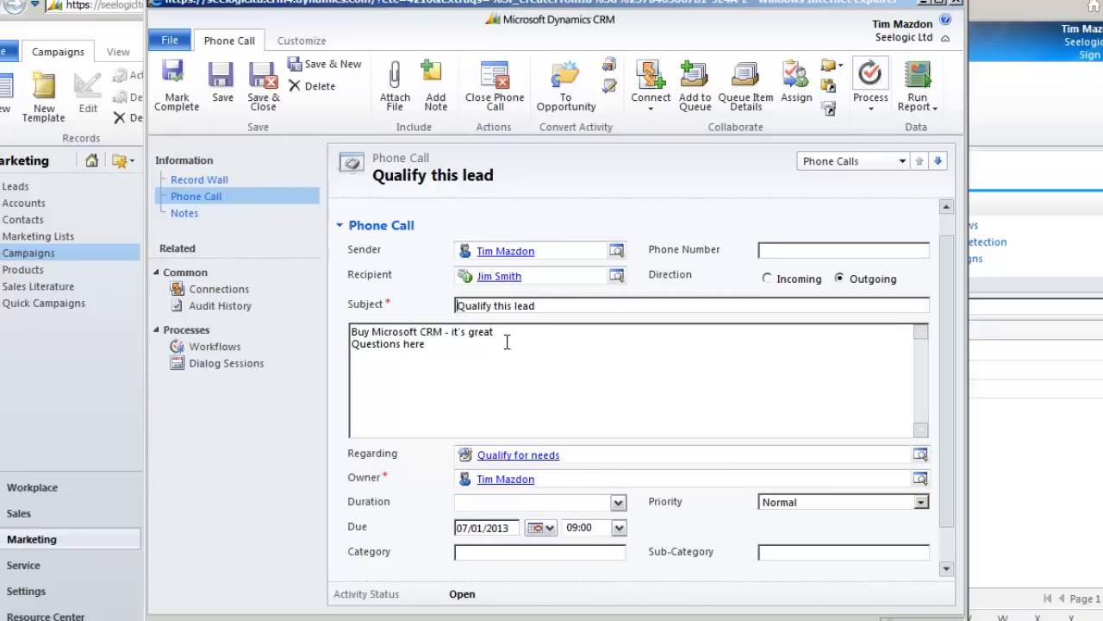
click(611, 86)
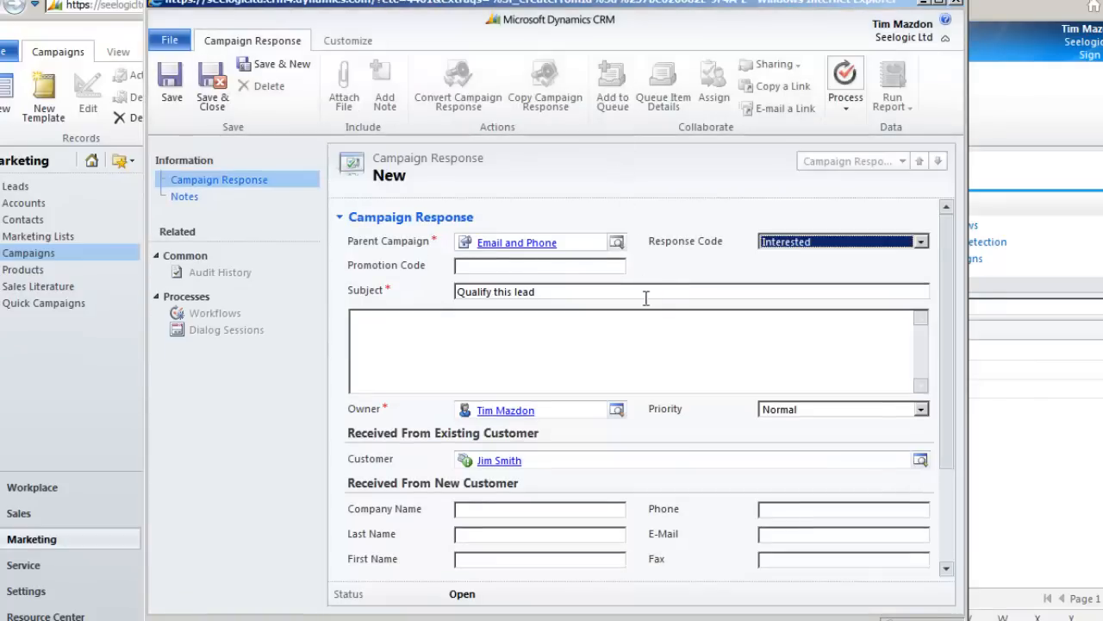
click(922, 243)
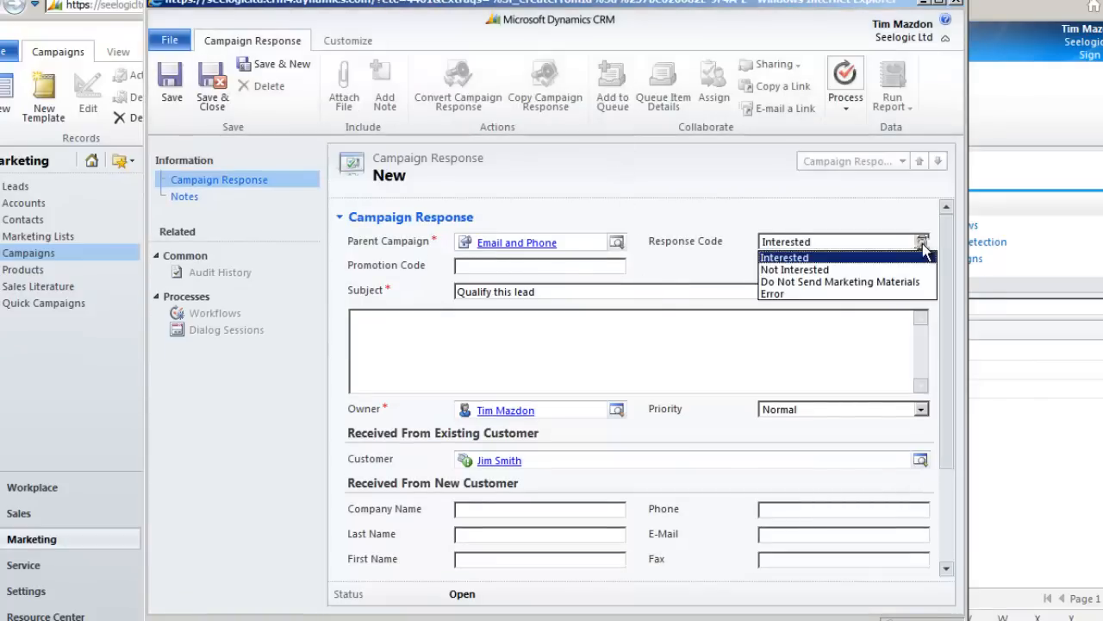
click(912, 269)
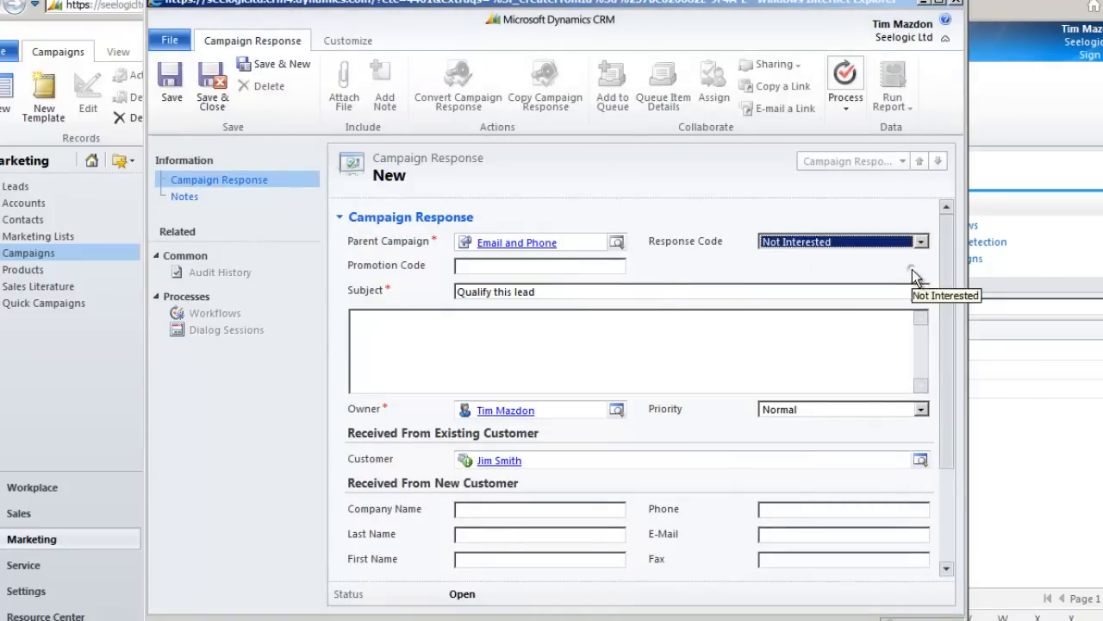
click(838, 328)
mouse_move(940, 316)
mouse_down()
mouse_move(947, 422)
mouse_move(935, 300)
mouse_up()
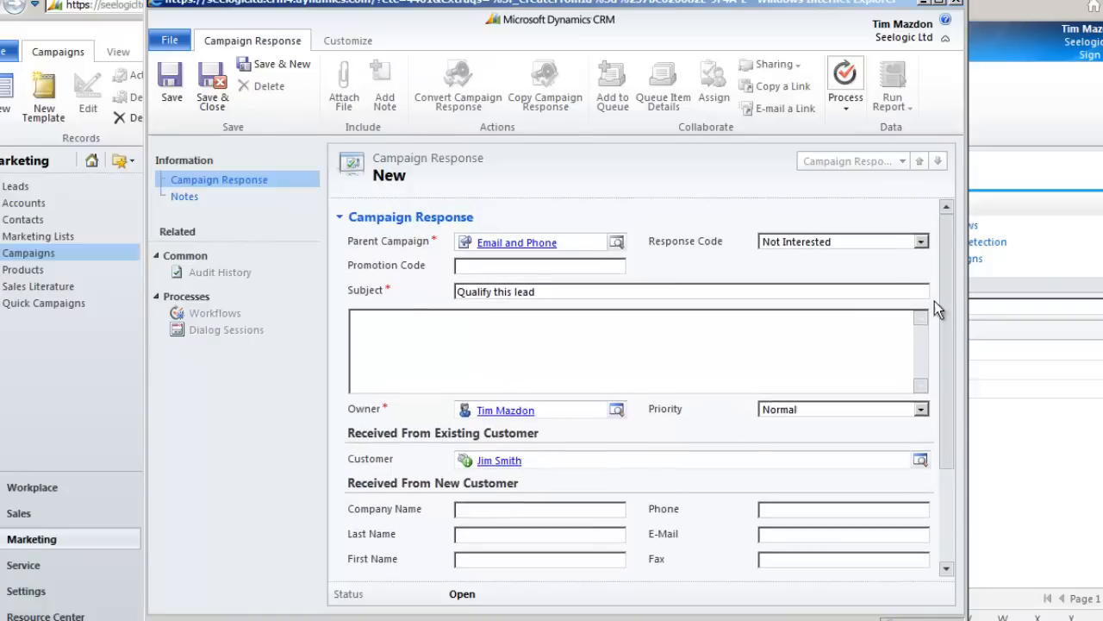
Step: Save the response, note 'not interested - response logged' on the call, and mark the call complete
click(217, 97)
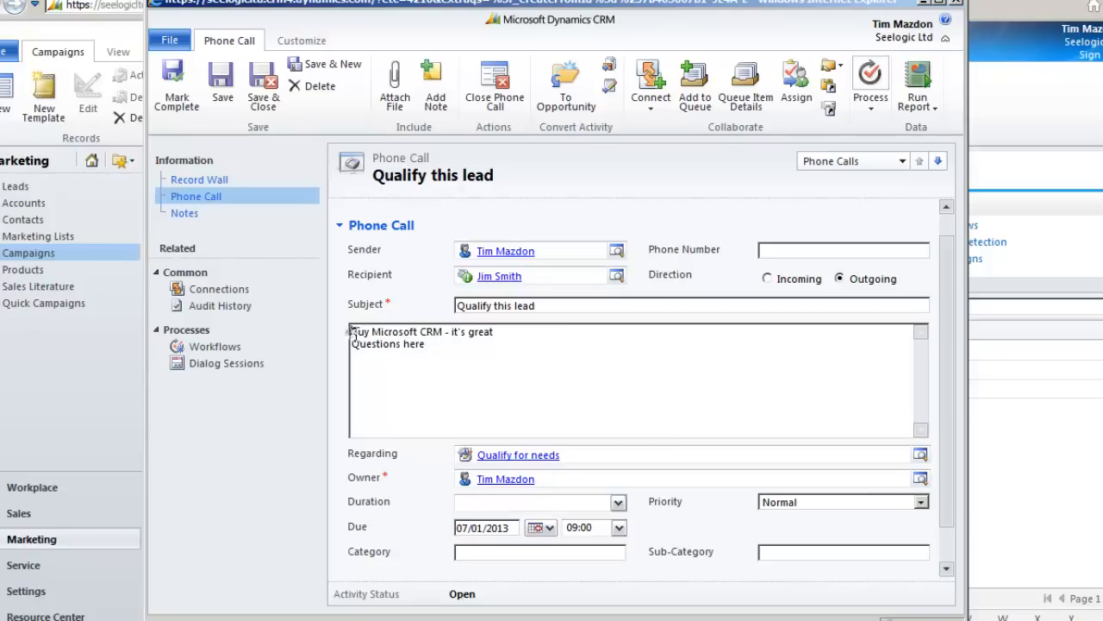
key(Return)
key(Return)
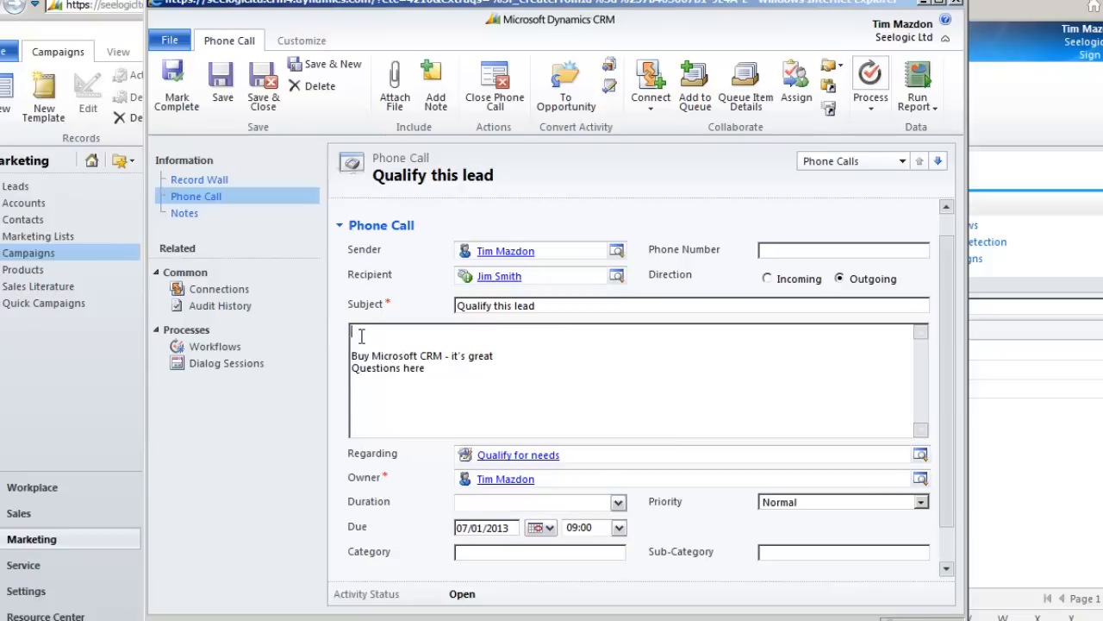
text(not interested - response )
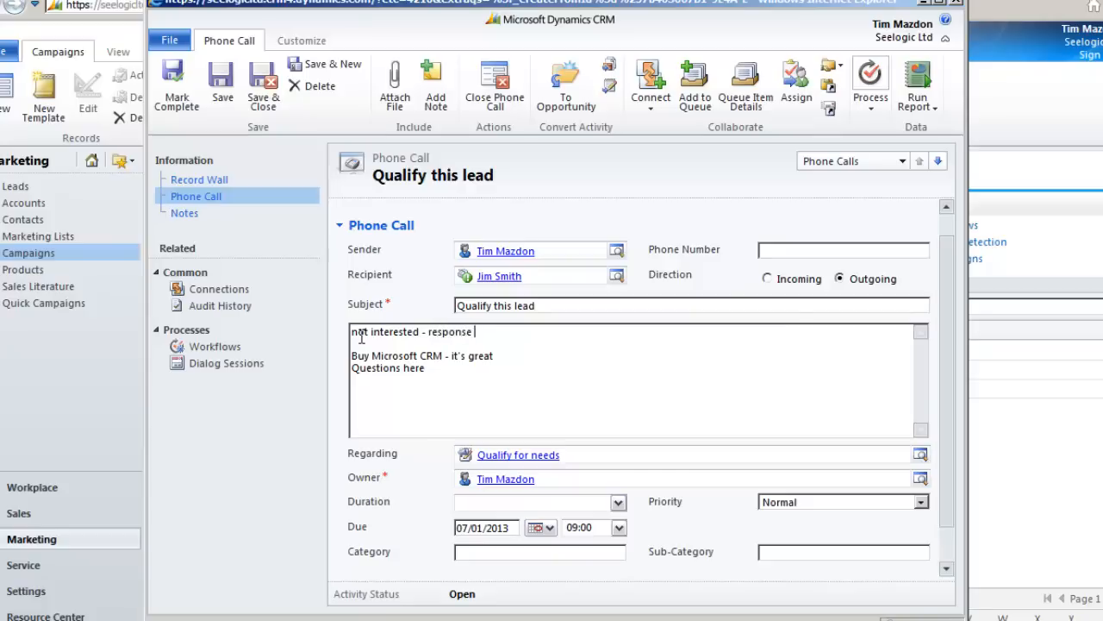
text(logged)
click(182, 90)
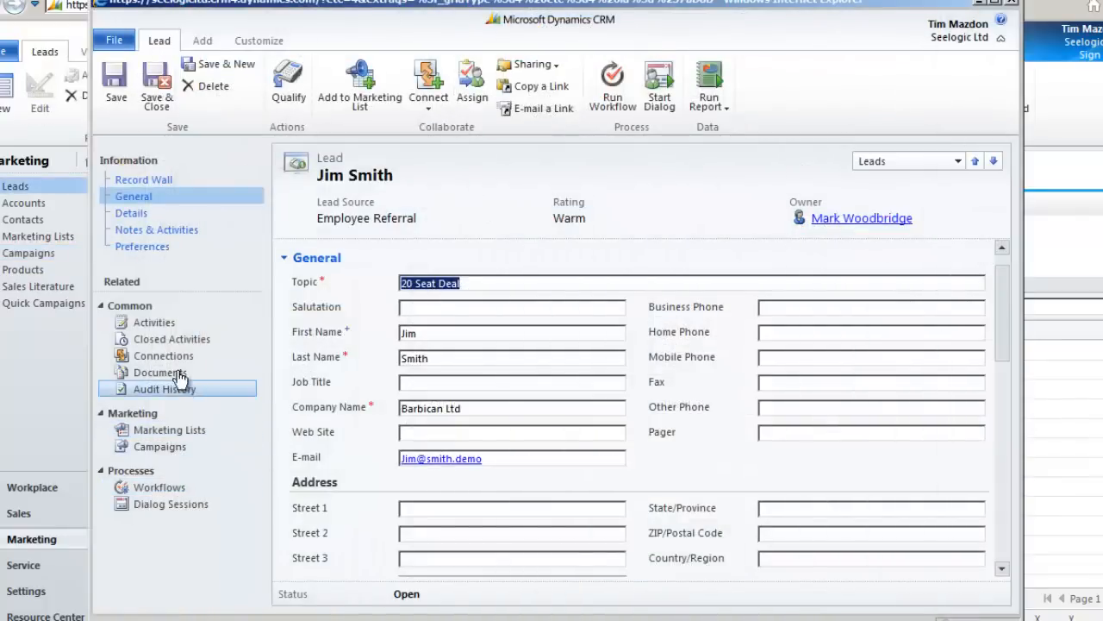
Step: List the lead's open activities and widen the Activity Type column
click(155, 322)
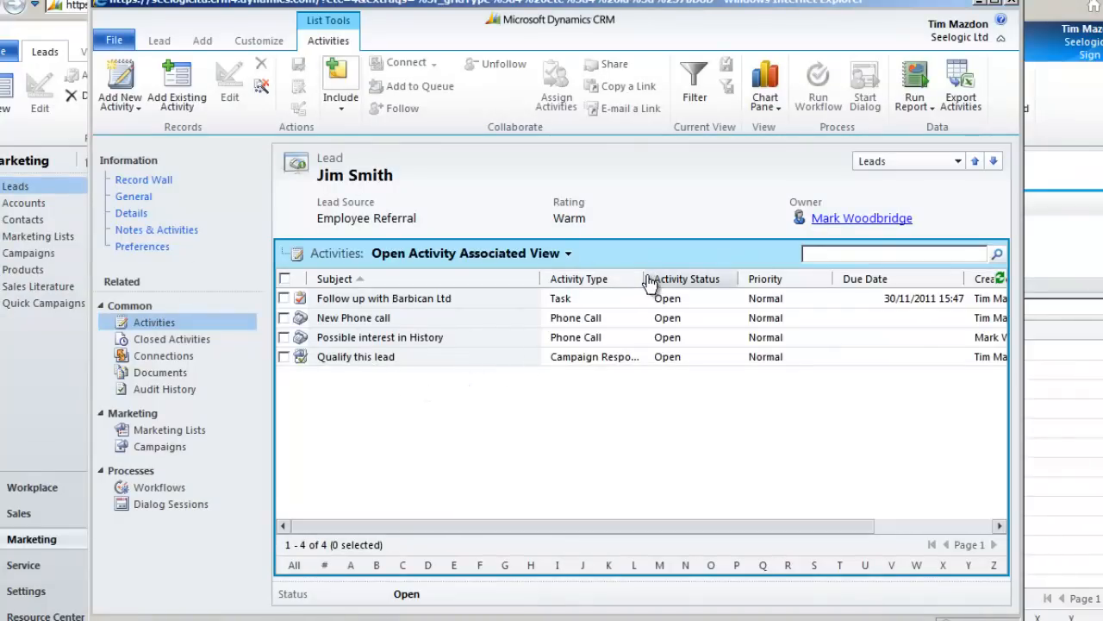
drag(643, 276, 699, 283)
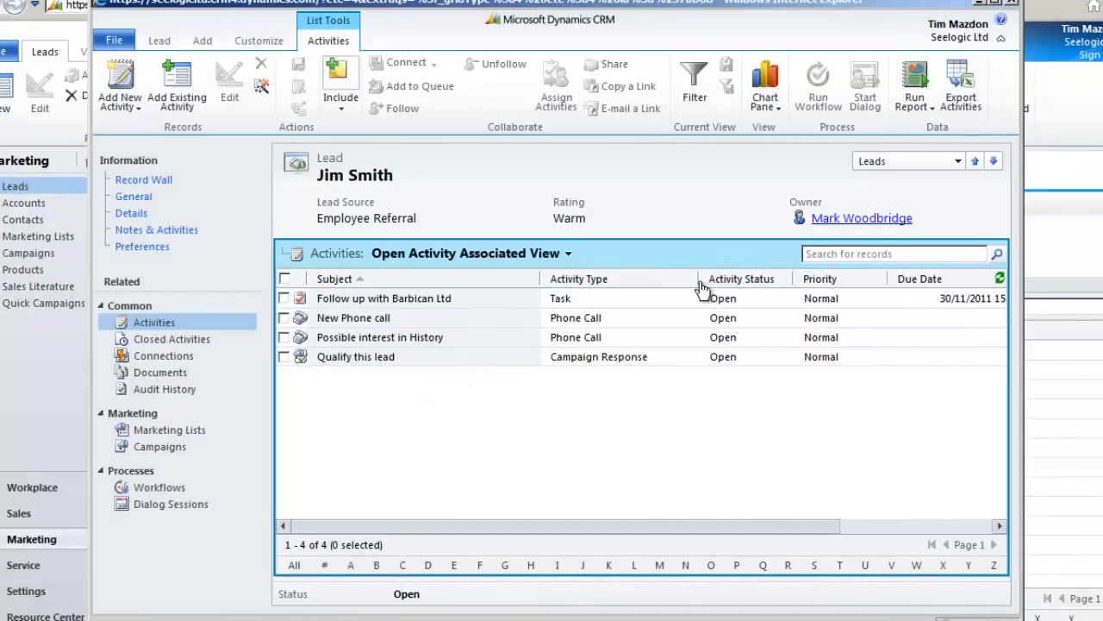
Step: Open the 'Qualify this lead' response, cancel the conversion dialog, and close it with status Closed
click(353, 359)
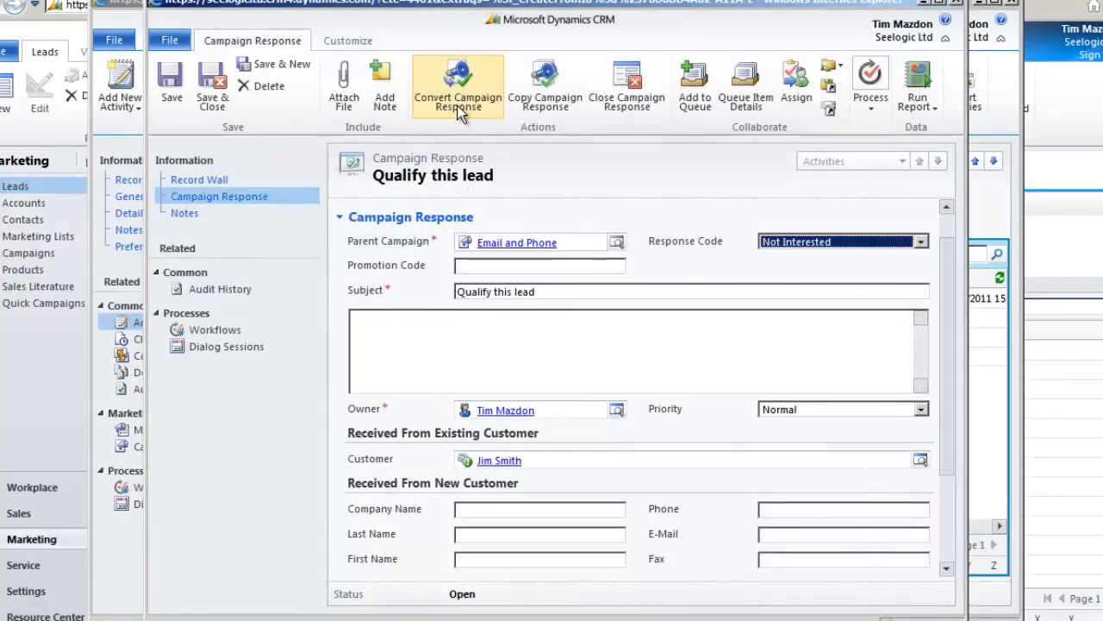
click(457, 105)
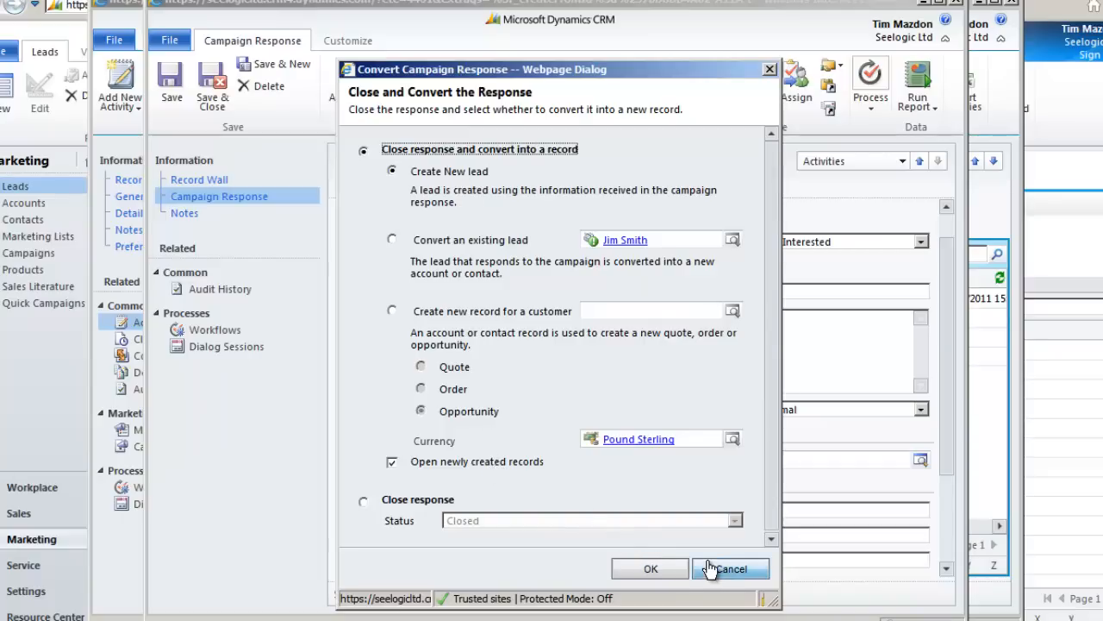
click(362, 500)
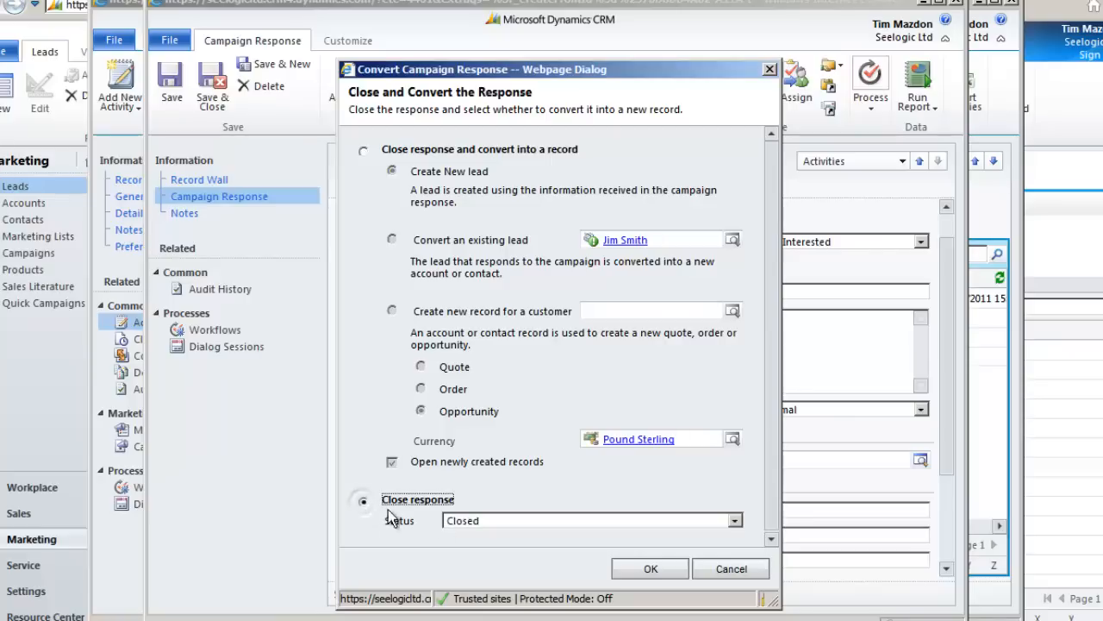
click(730, 571)
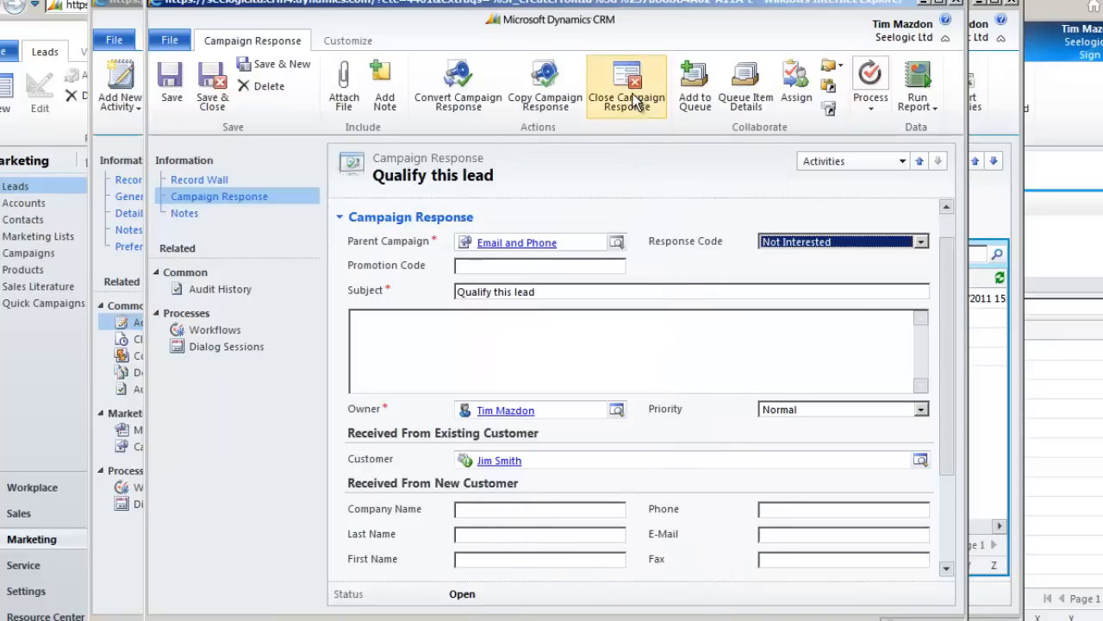
click(632, 99)
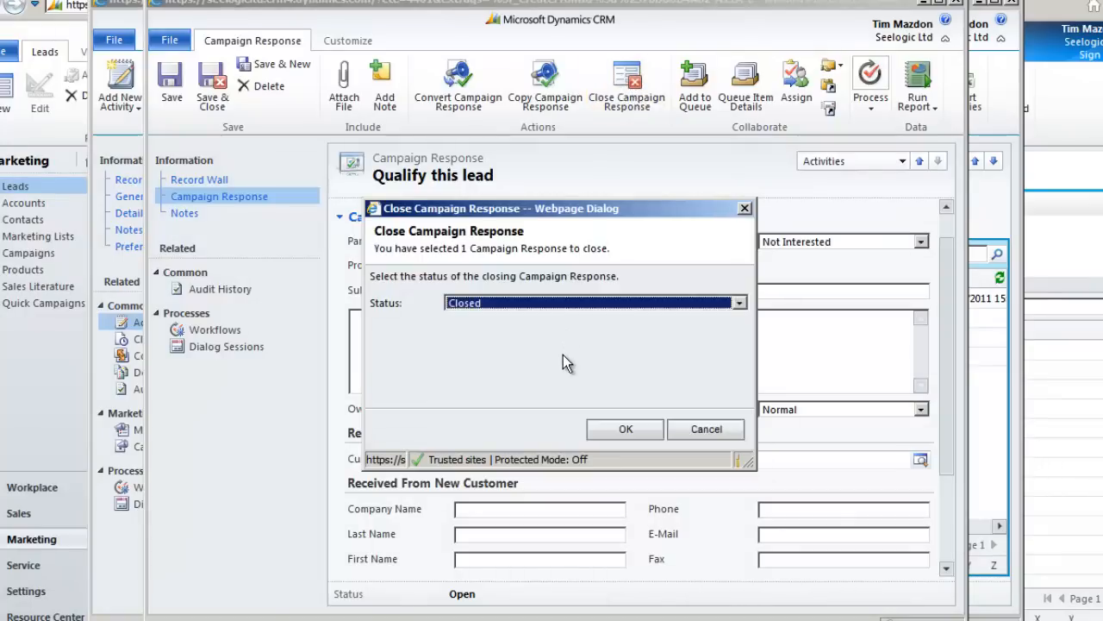
click(628, 434)
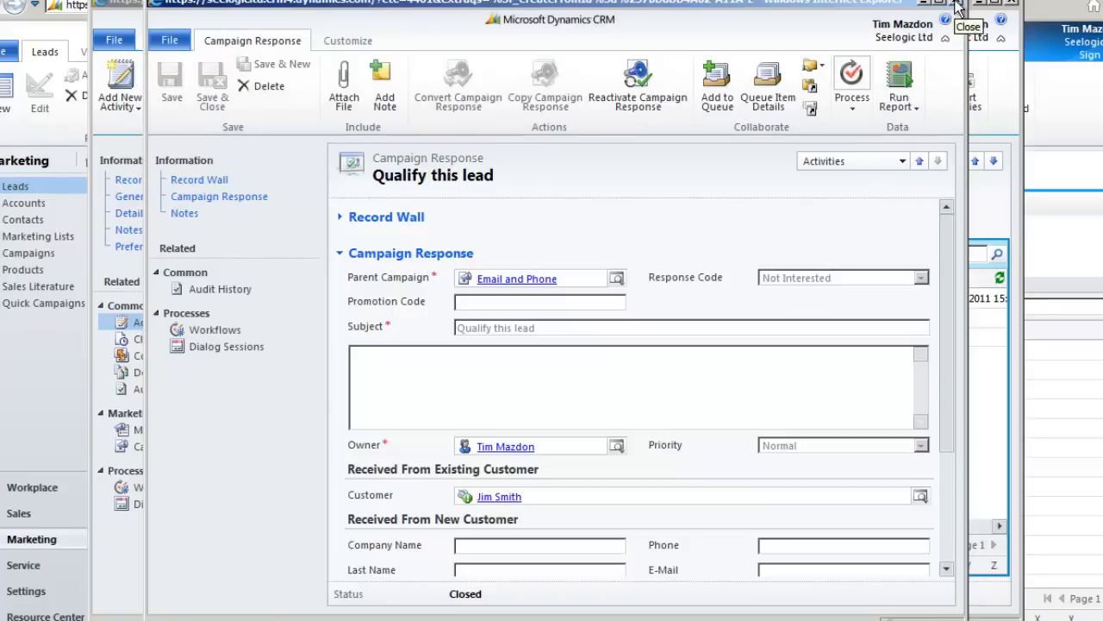
click(958, 5)
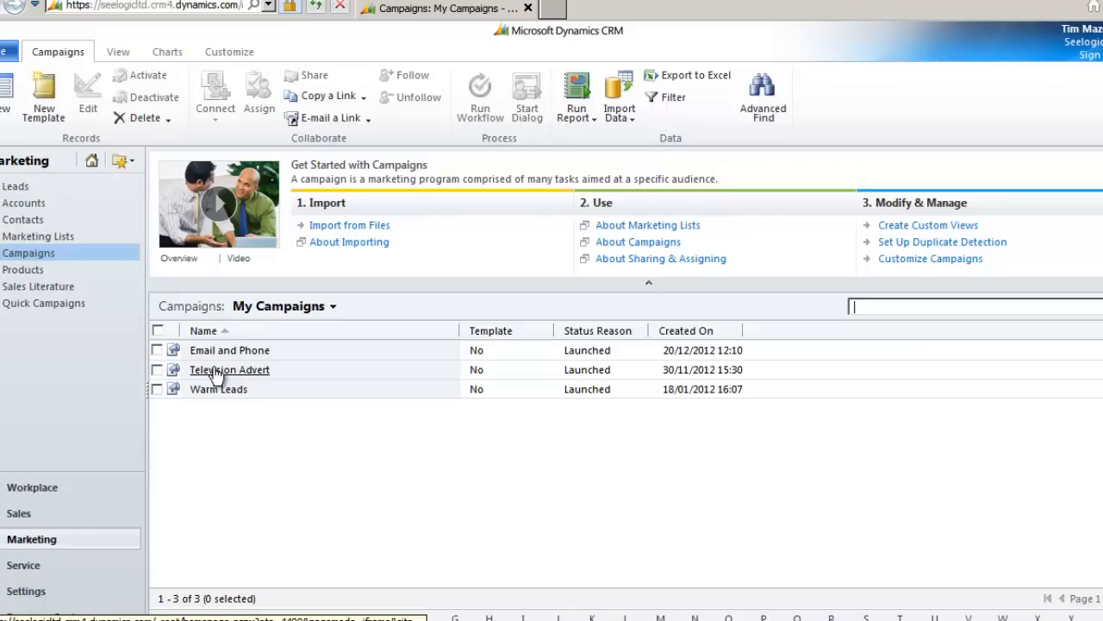
Step: Open the Television Advert campaign and list its responses, showing 'New response and lead'
click(216, 370)
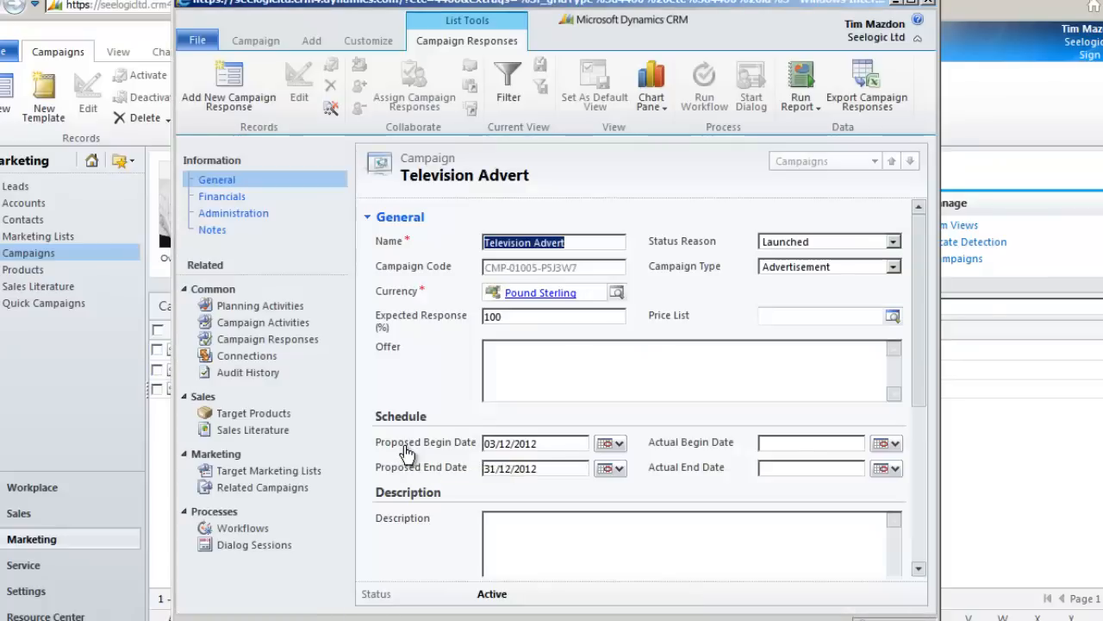
click(238, 345)
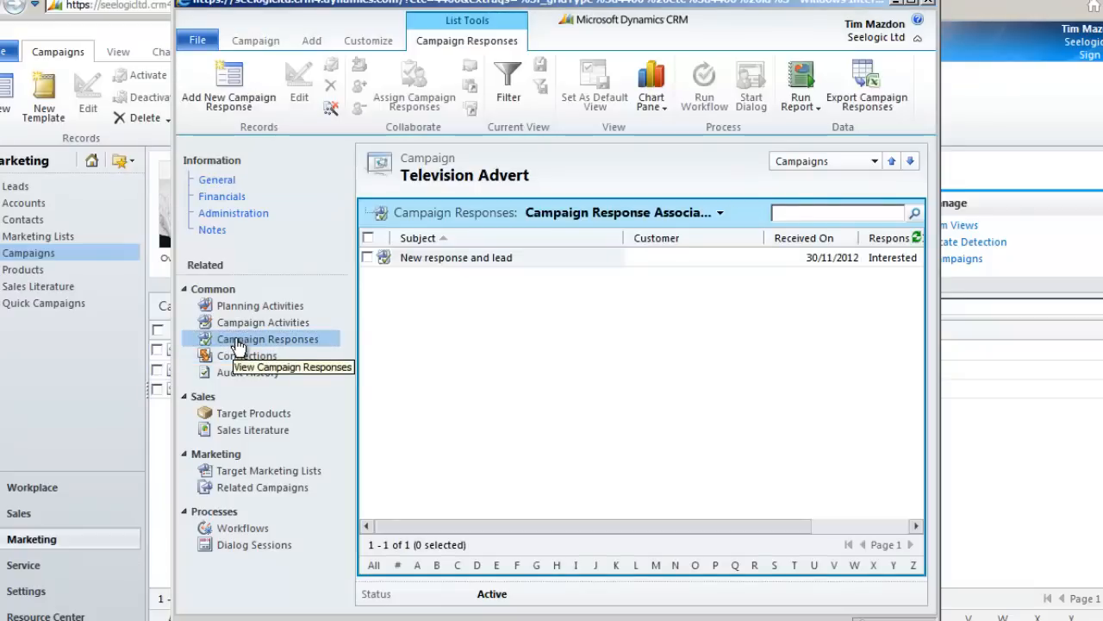
Step: Start a new Television Advert response titled 'Response to advert' and enter the new customer's company and name
click(234, 80)
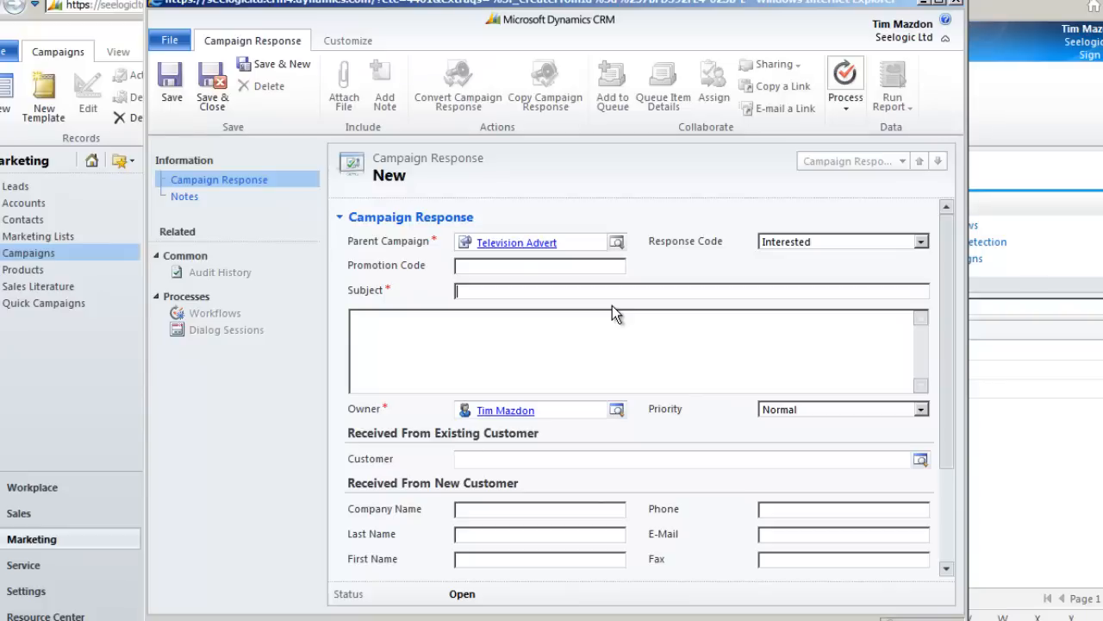
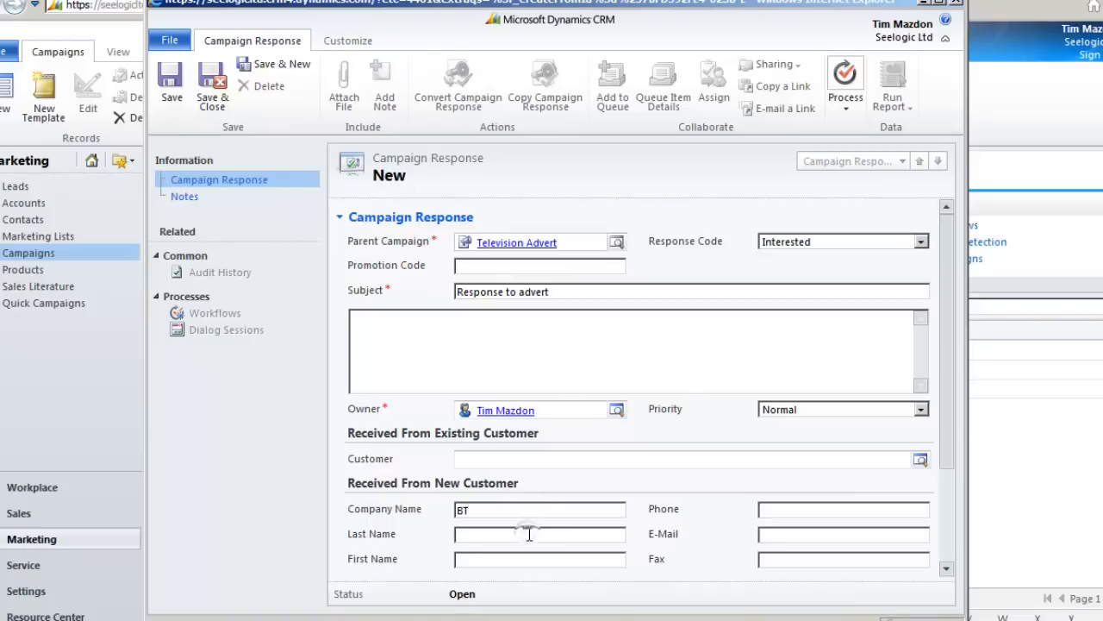
key(Tab)
Step: Add the customer's phone number, set the channel to Phone, and save the response
click(774, 510)
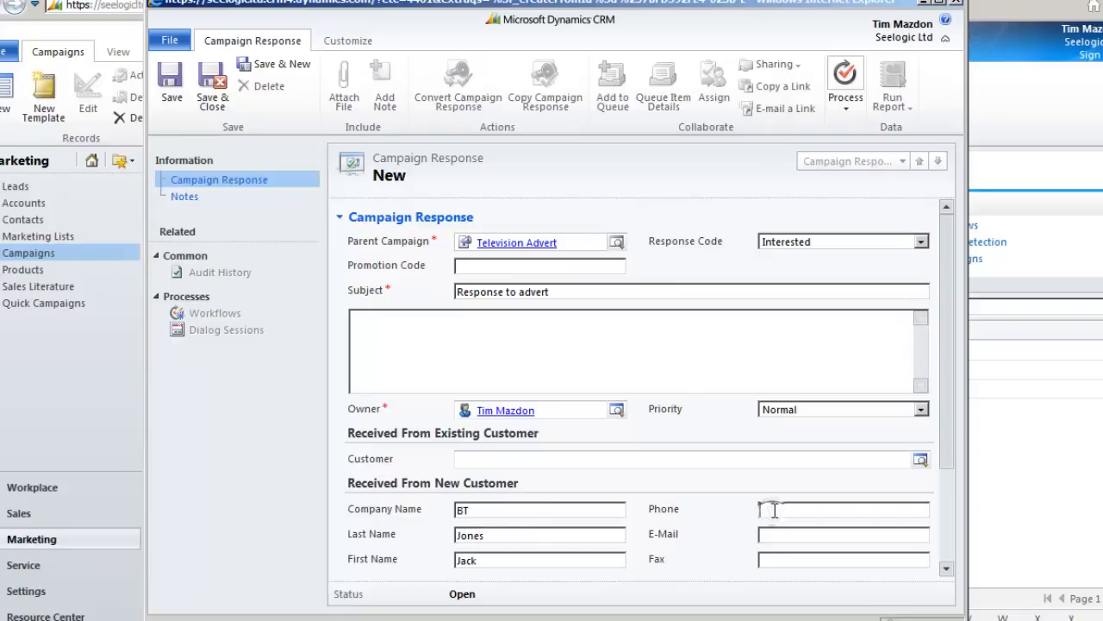
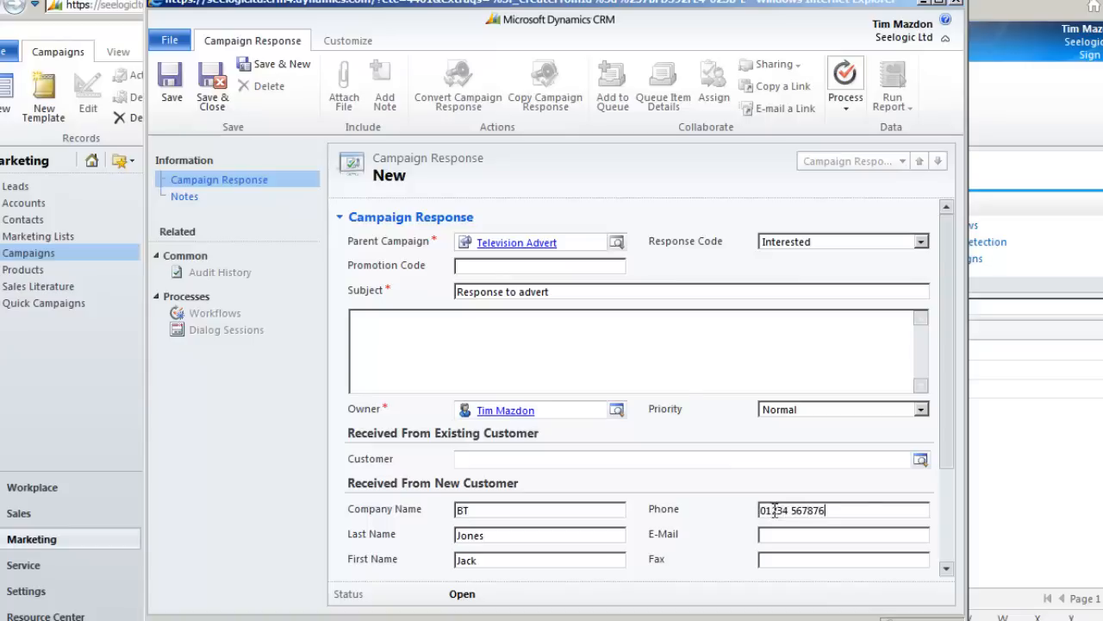
drag(942, 438, 950, 537)
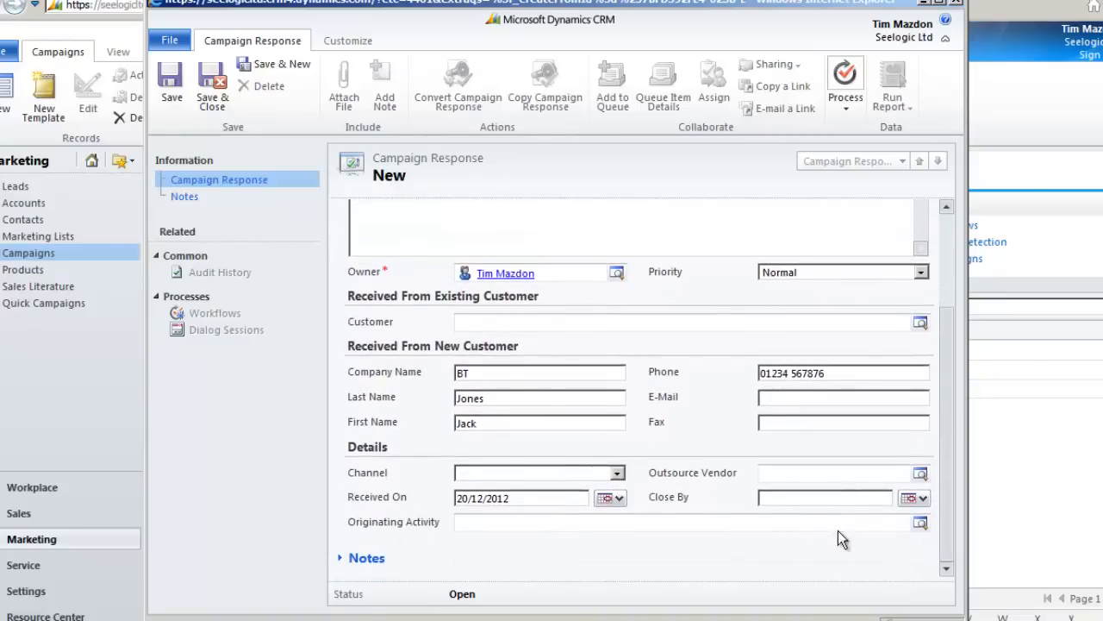
click(620, 473)
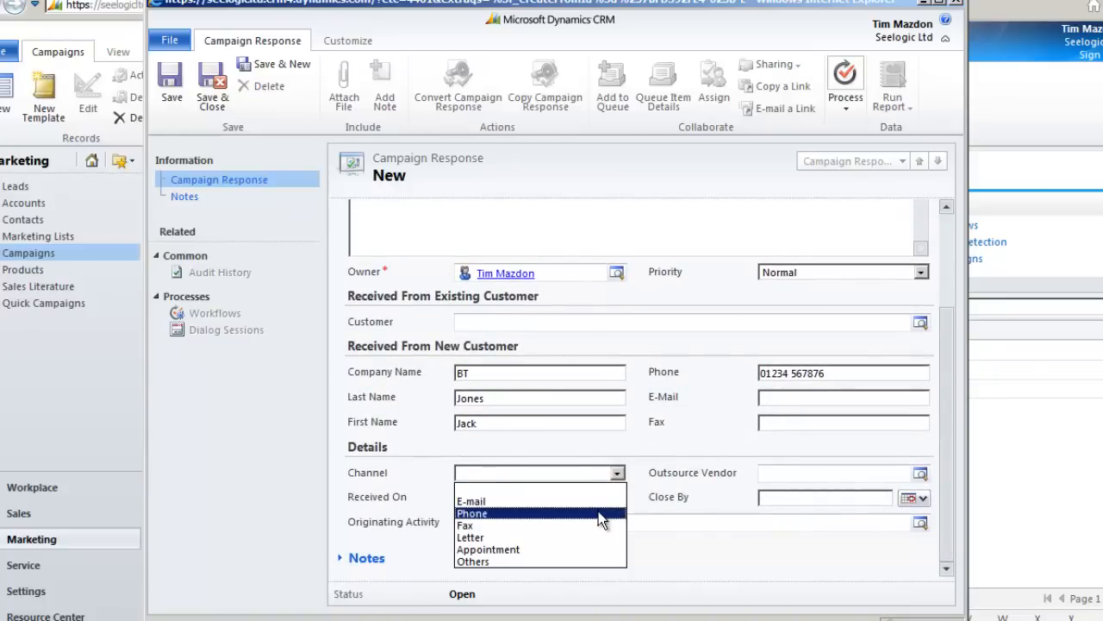
click(598, 513)
click(882, 477)
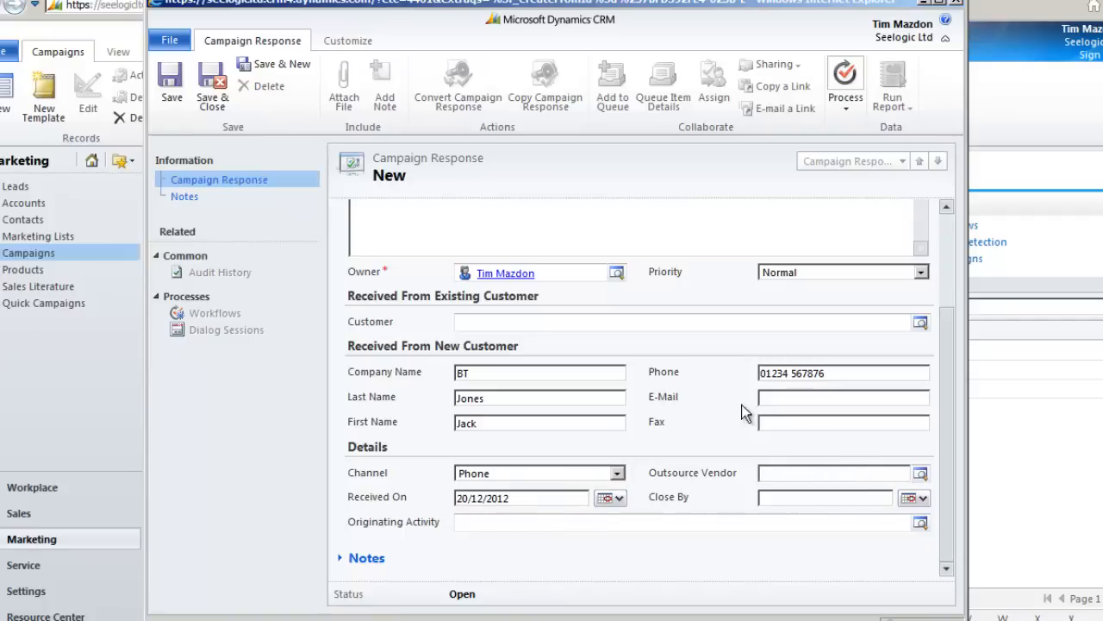
click(171, 86)
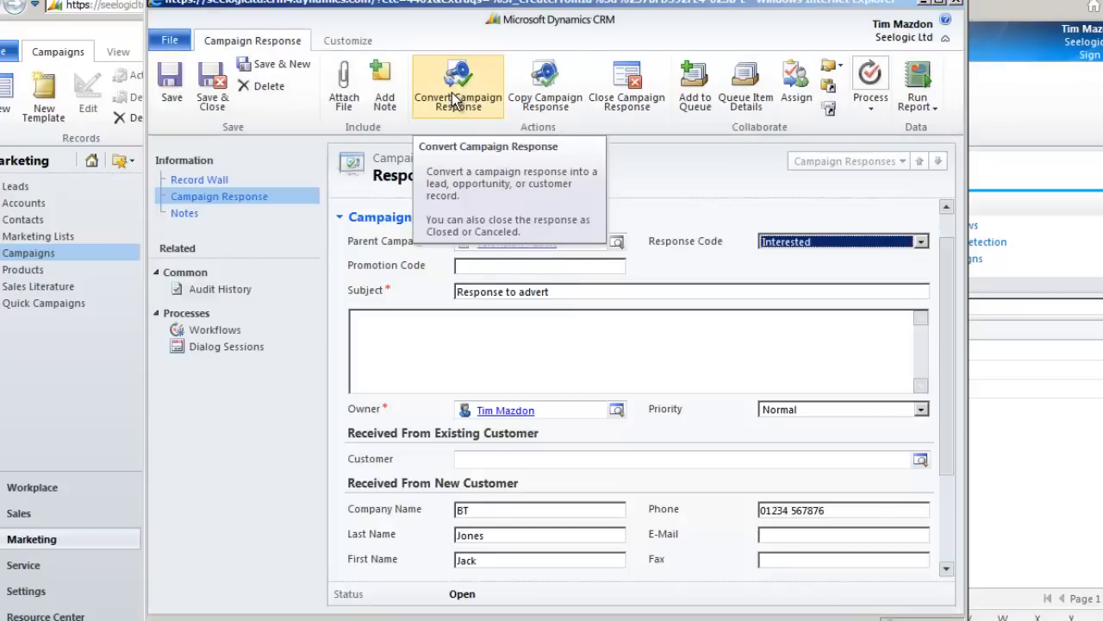
Step: Close the campaign response, convert it into a new Warm lead for company BT, and save that lead
click(455, 100)
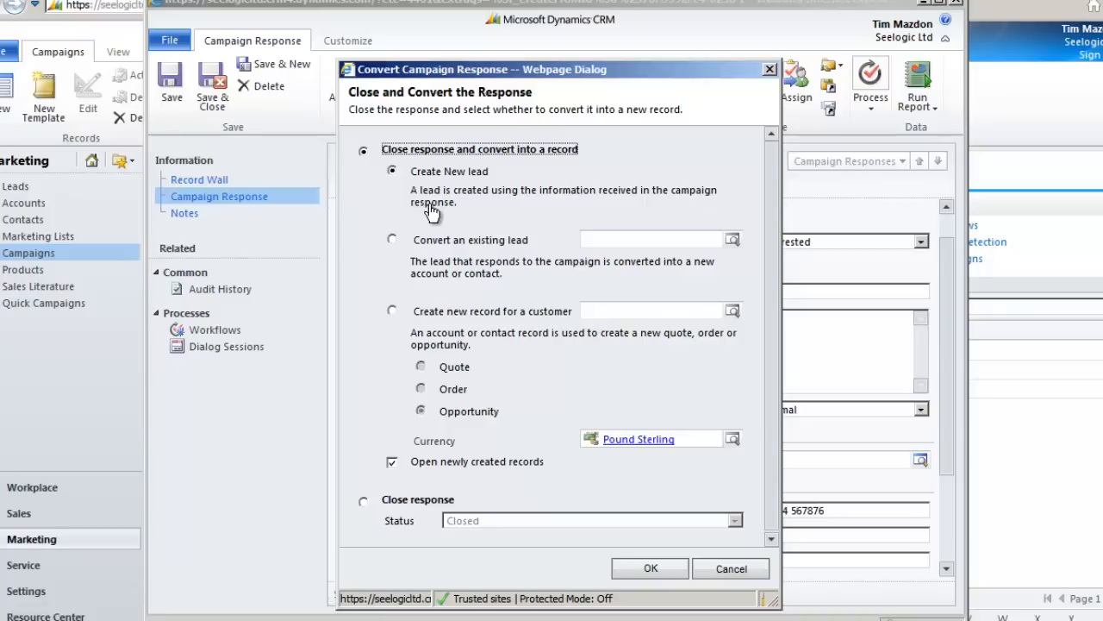
click(653, 569)
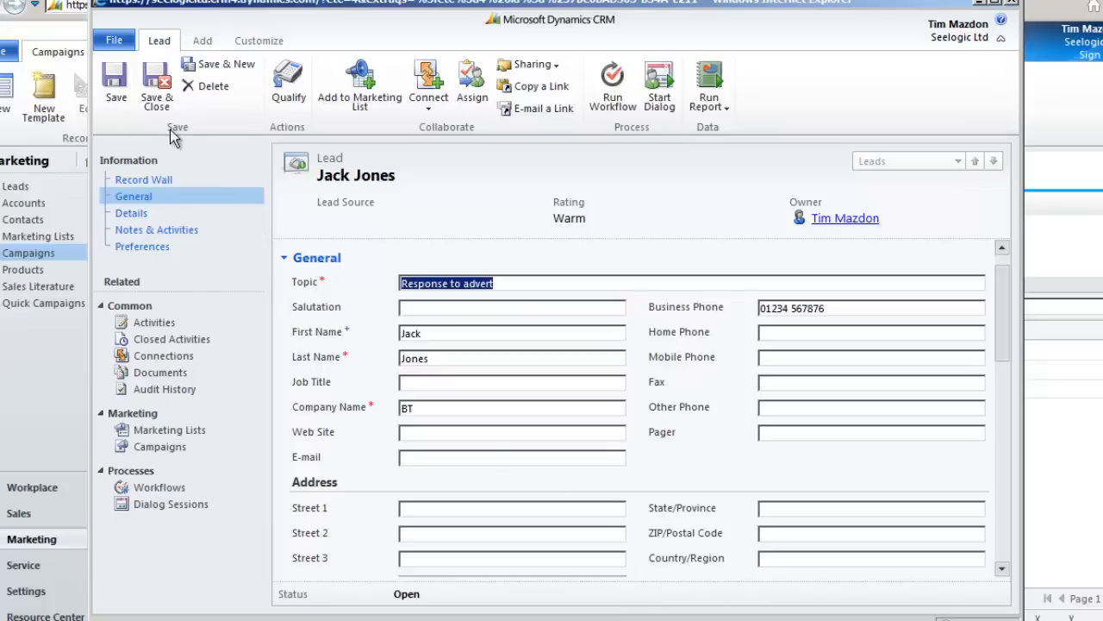
click(158, 93)
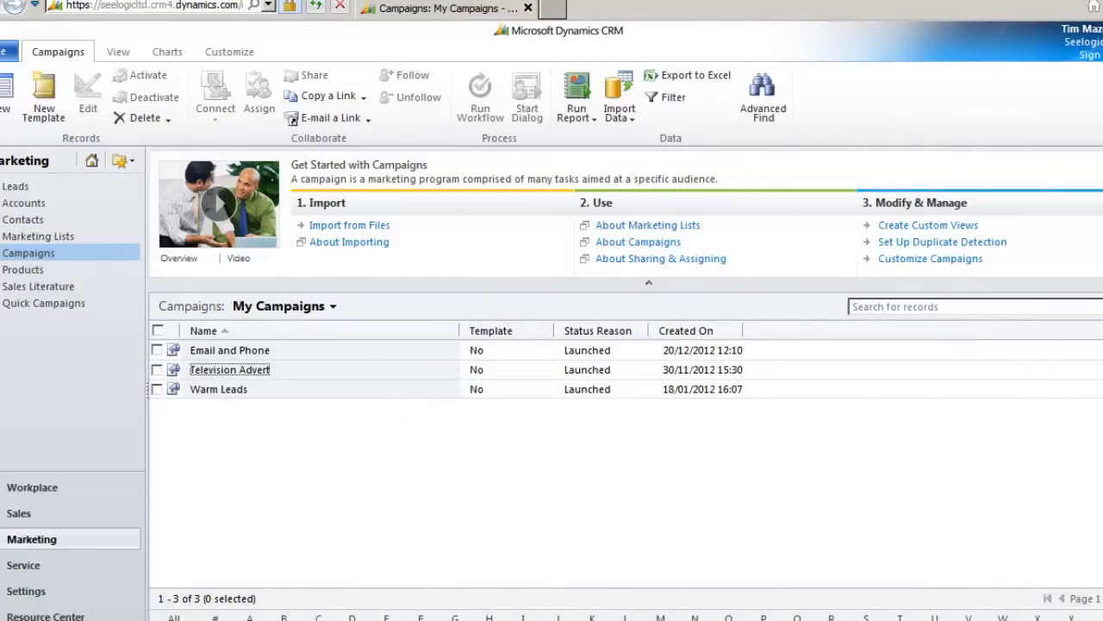
Step: Check the three responses of the Email and Phone campaign, then run its Campaign Performance report
click(209, 354)
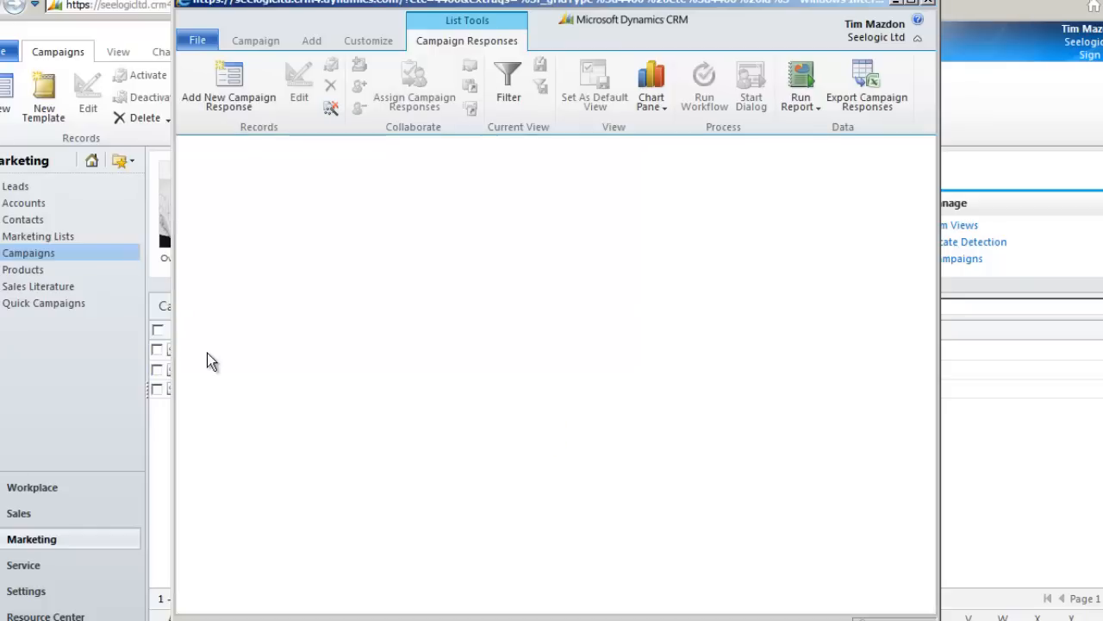
click(239, 341)
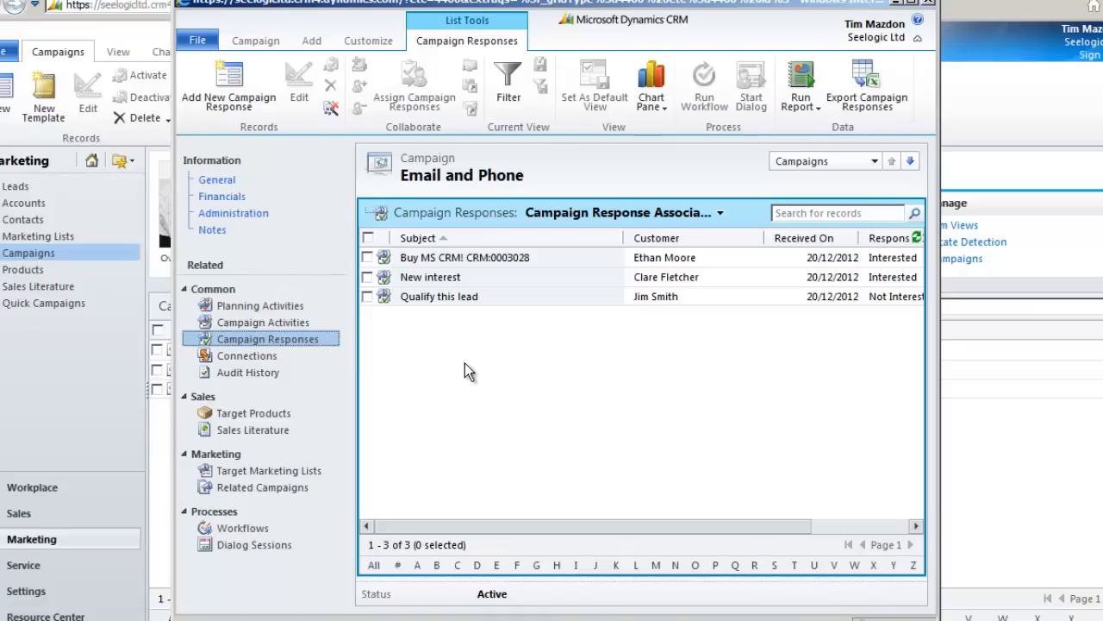
click(216, 181)
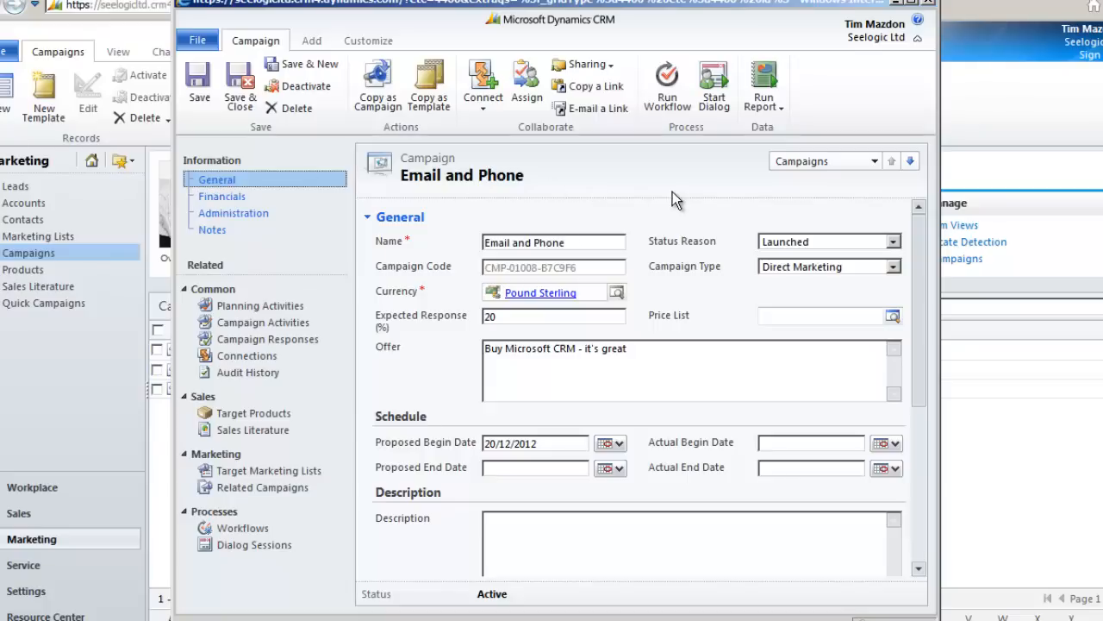
click(774, 108)
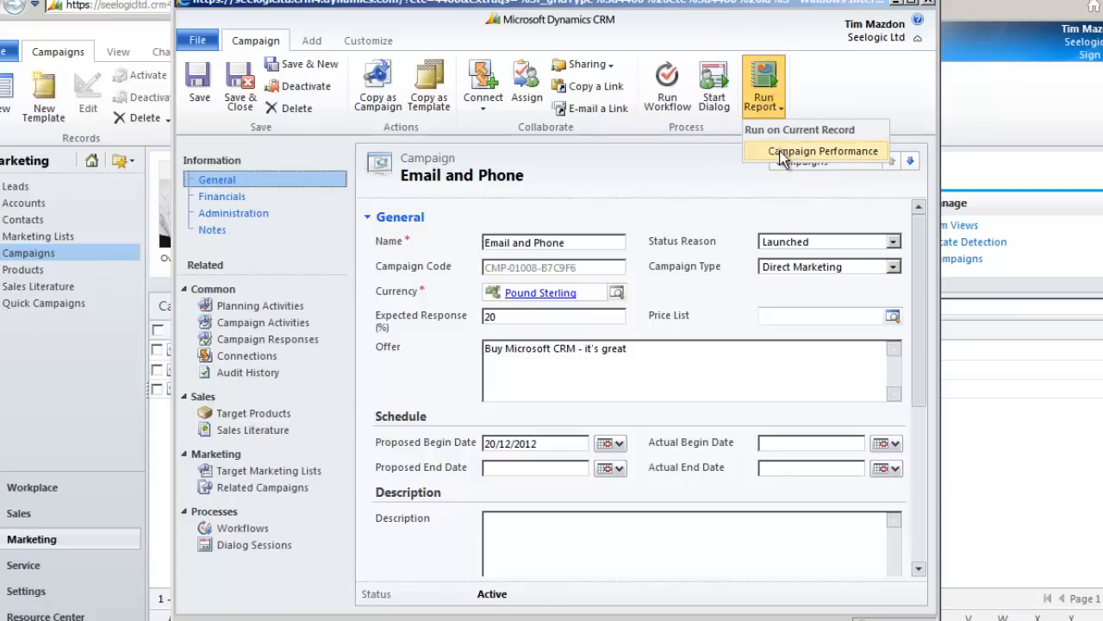
click(779, 149)
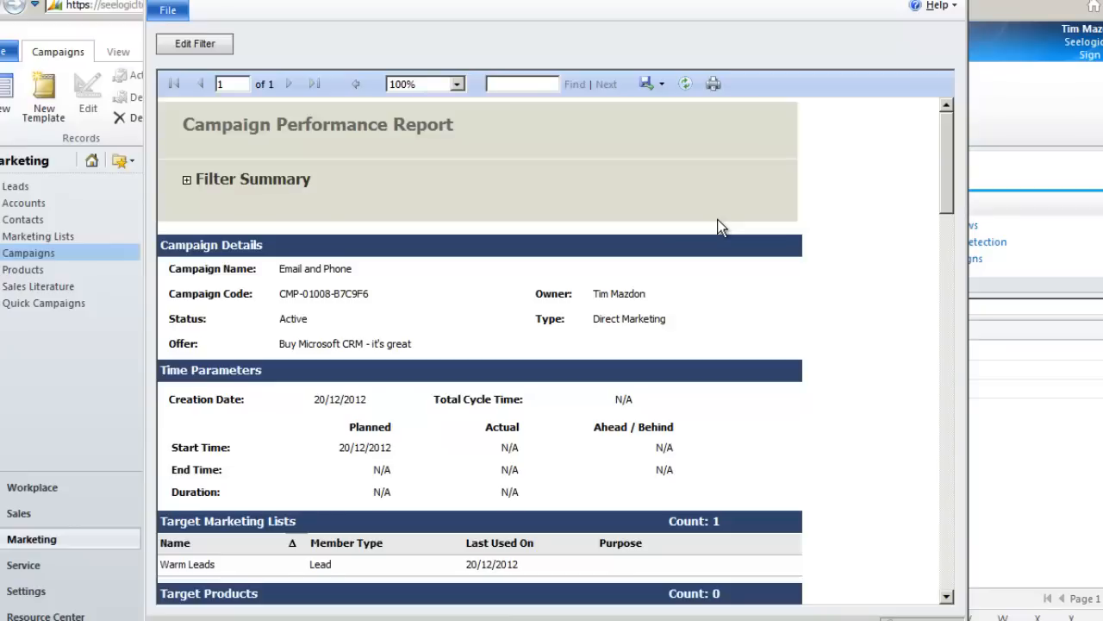
Step: Review the Response Code, Response Channel and Cost and Revenue charts, then close the report and Email and Phone campaign
scroll(720, 226, down, 5)
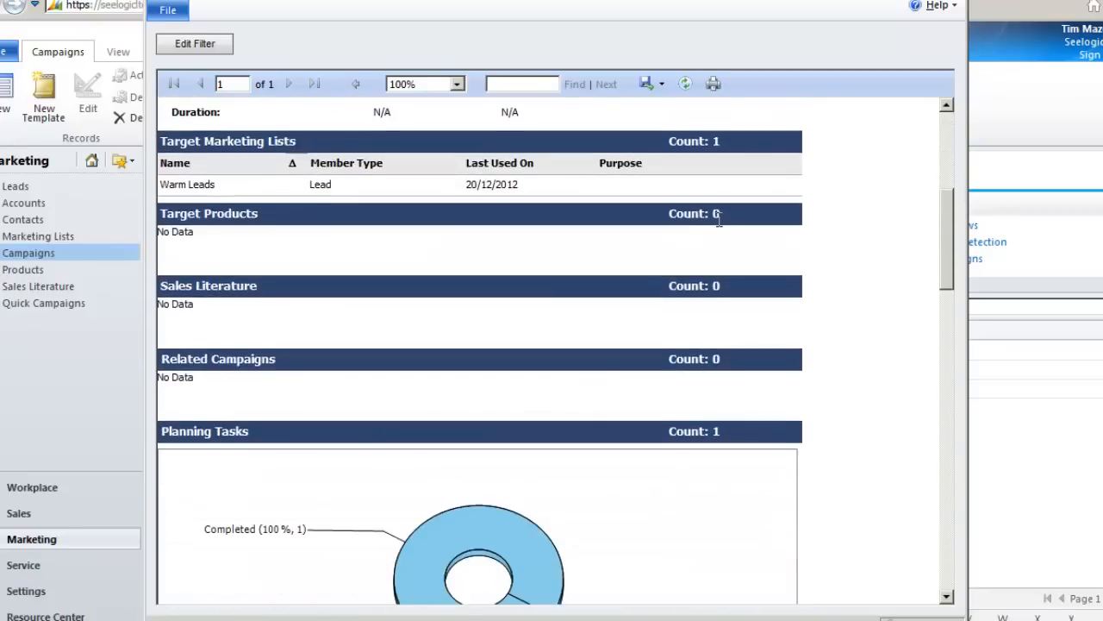
scroll(720, 220, down, 4)
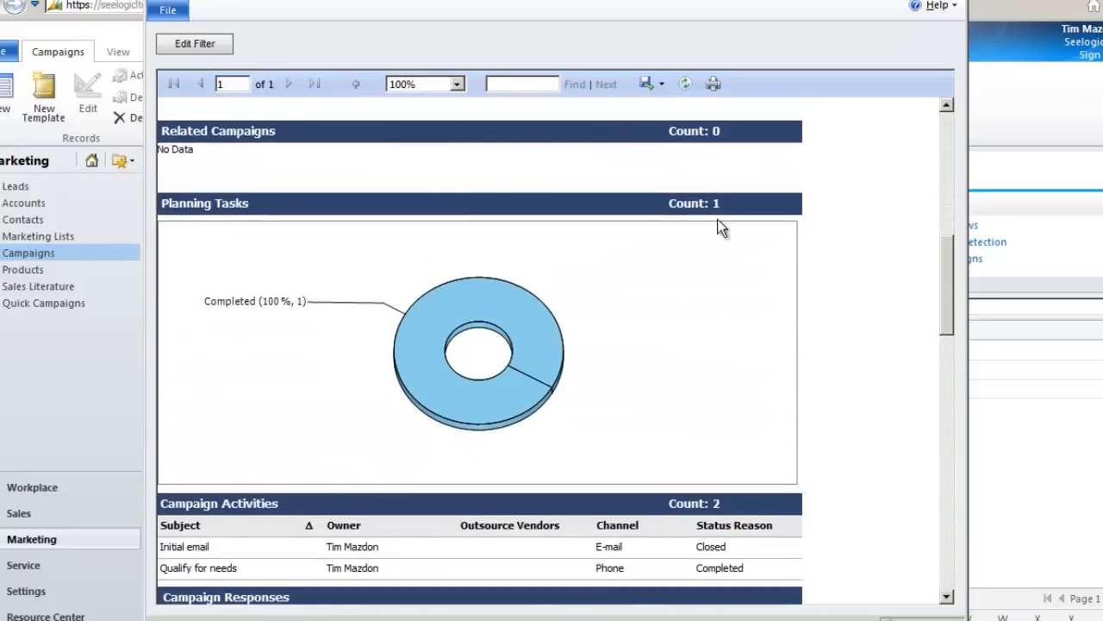
scroll(722, 227, down, 4)
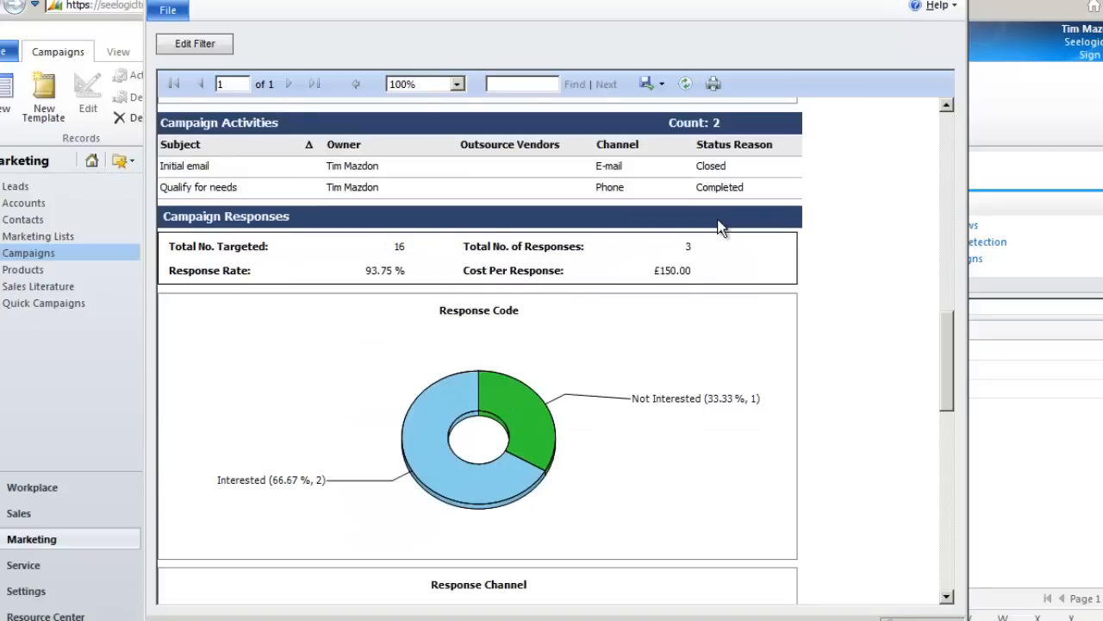
scroll(720, 226, down, 3)
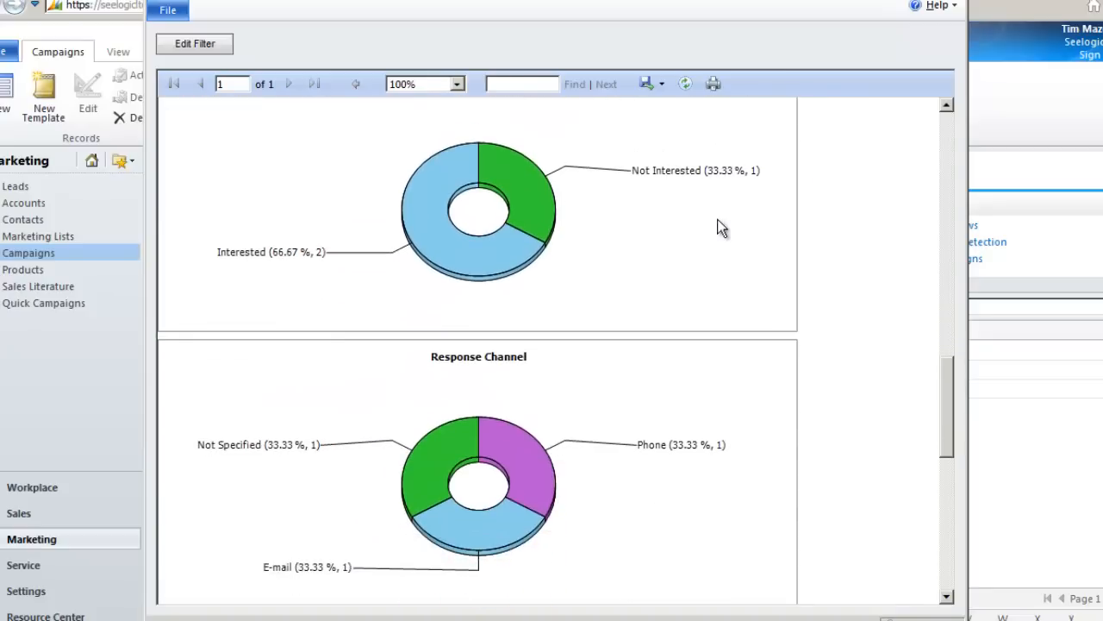
scroll(721, 227, down, 7)
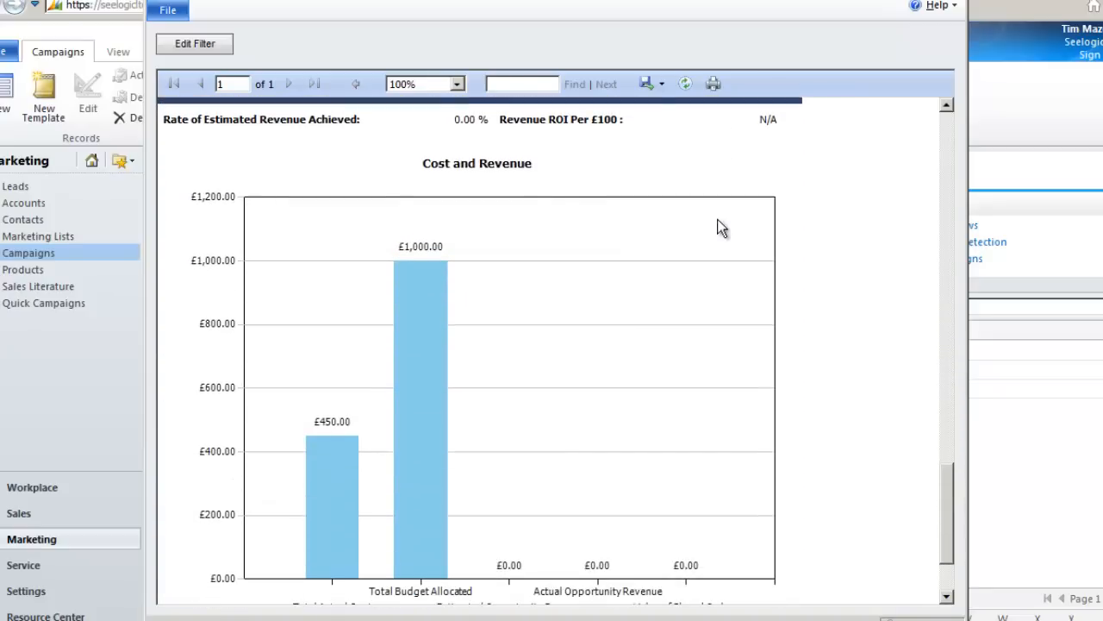
scroll(722, 226, down, 2)
scroll(722, 226, up, 10)
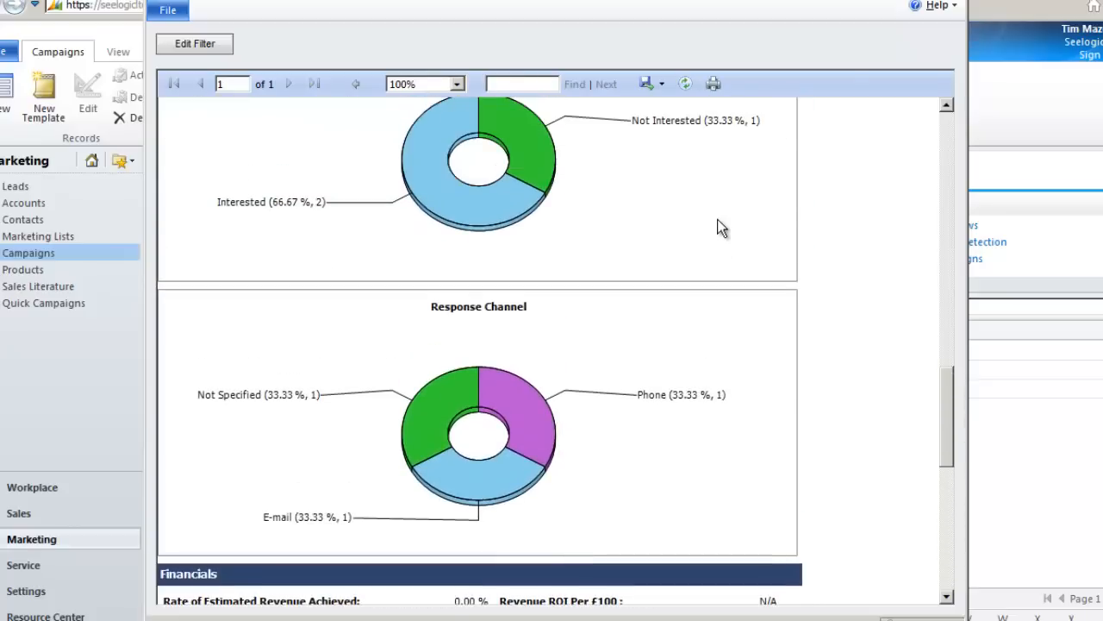
scroll(719, 219, up, 1)
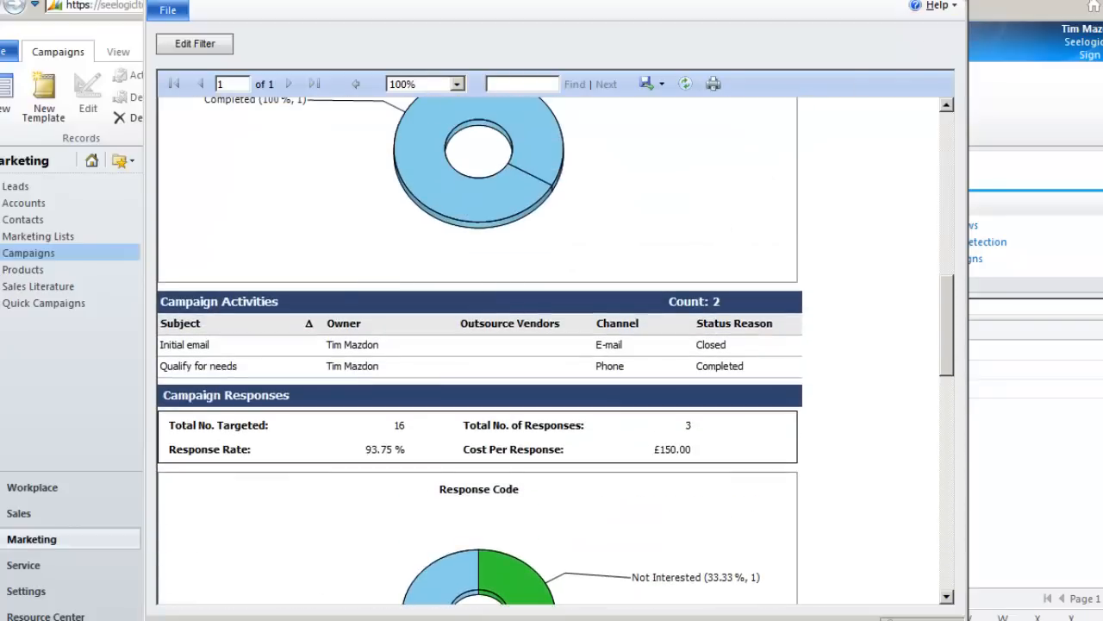
click(957, 0)
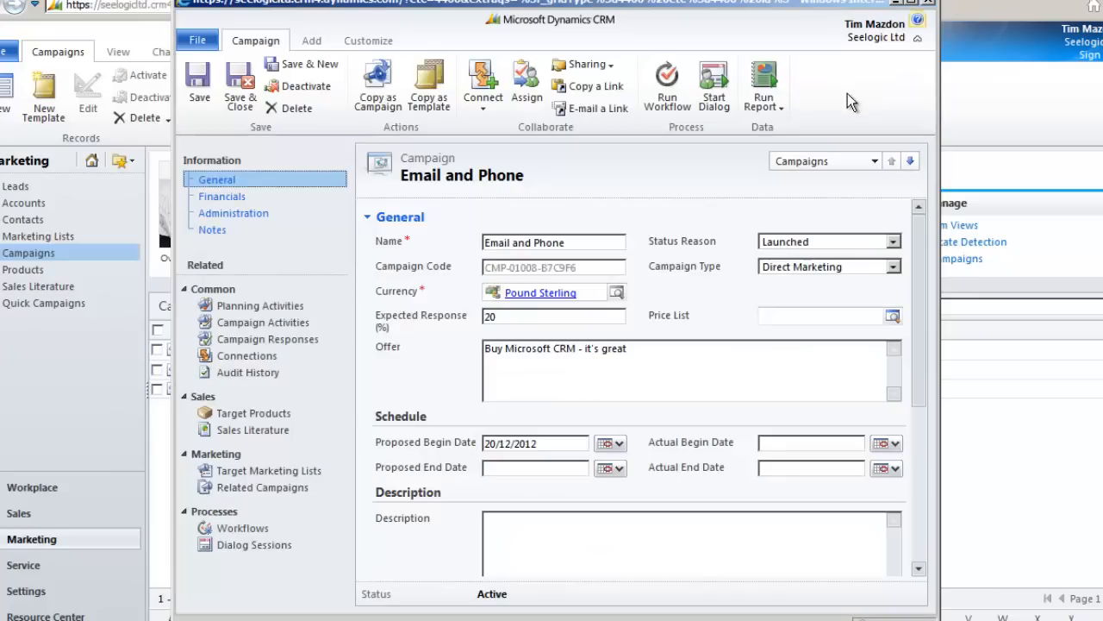
click(931, 5)
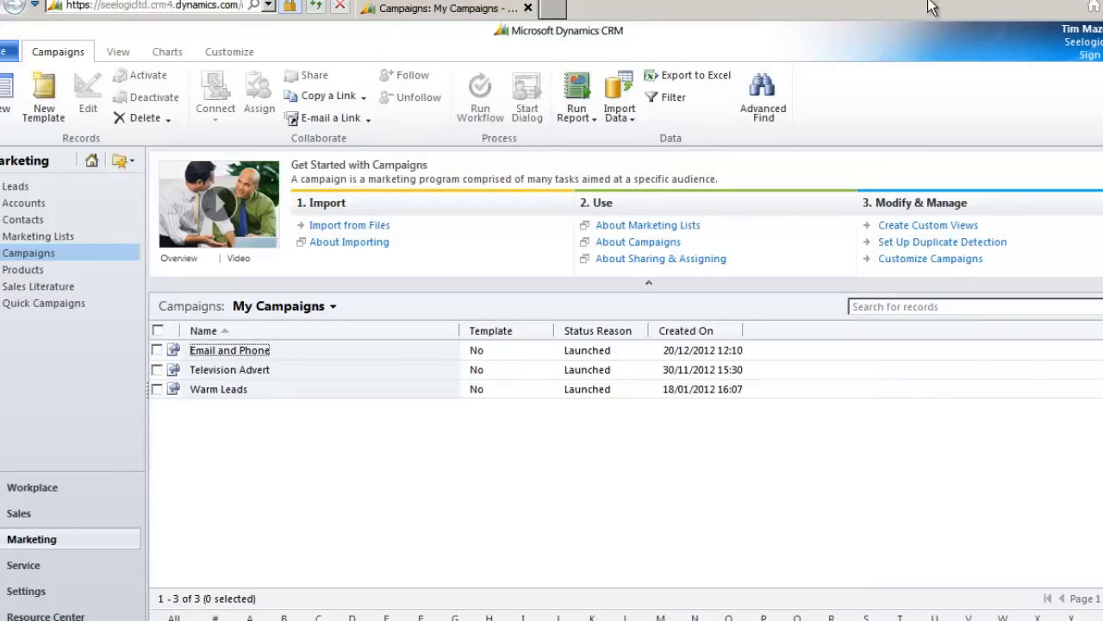